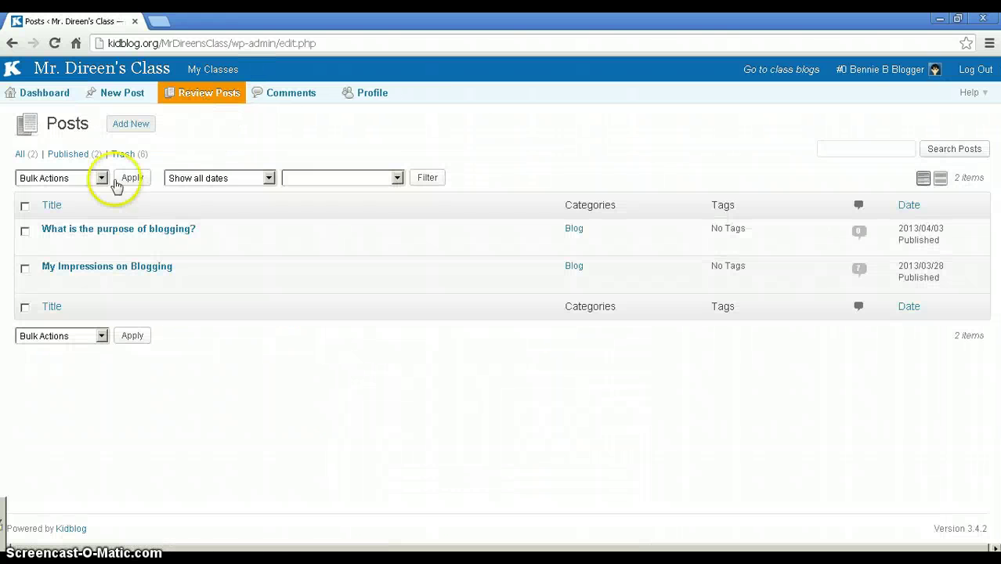
Step: Open the post "What is the purpose of blogging?" for editing and add a centered blank line after its first paragraph
{"action": "mouse_move", "coordinate": [82, 268]}
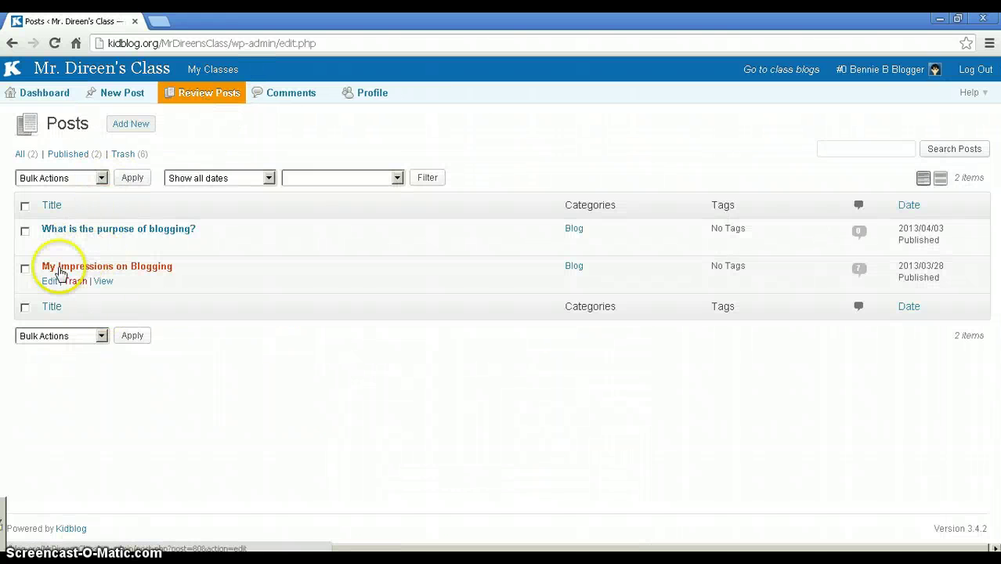
{"action": "mouse_move", "coordinate": [68, 247]}
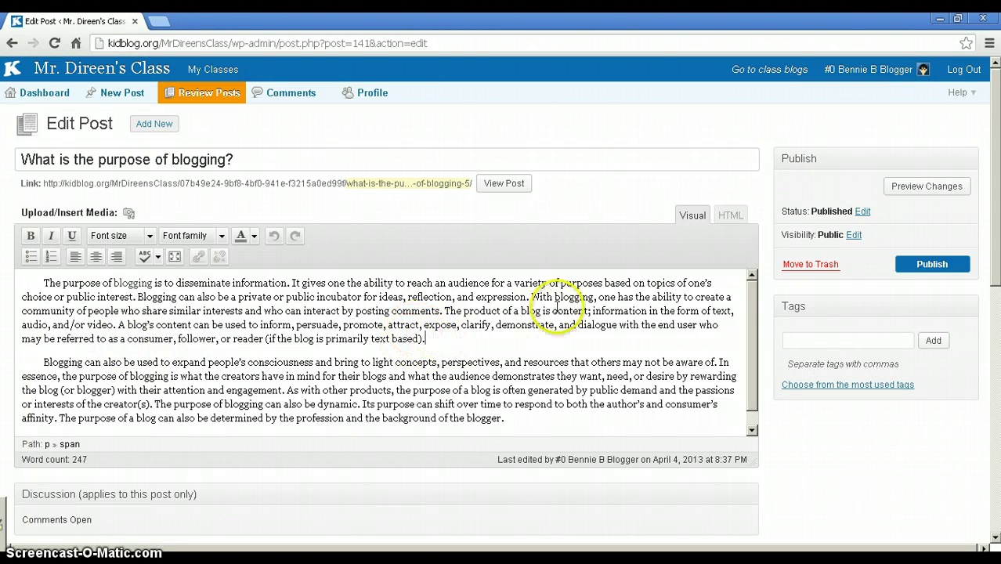
{"action": "key", "text": "Return"}
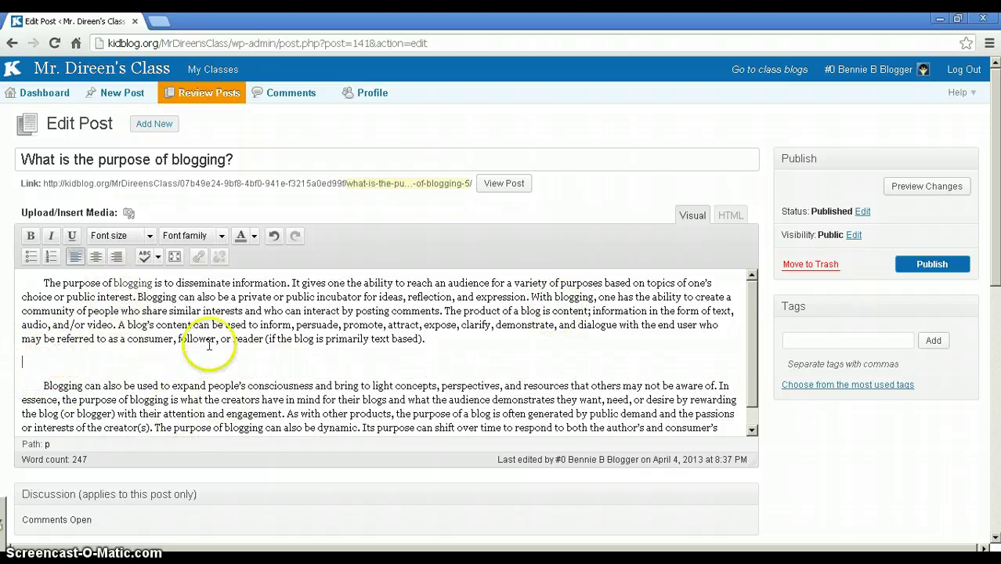
{"action": "left_click", "coordinate": [97, 262]}
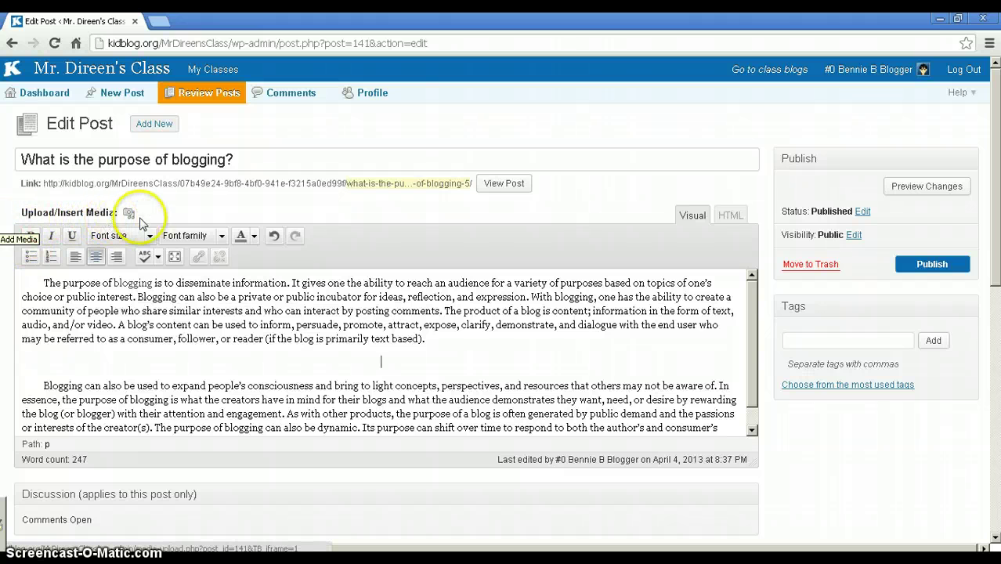
Step: Open the Add Media dialog and look over its computer, URL and Media Library sources
{"action": "left_click", "coordinate": [129, 212]}
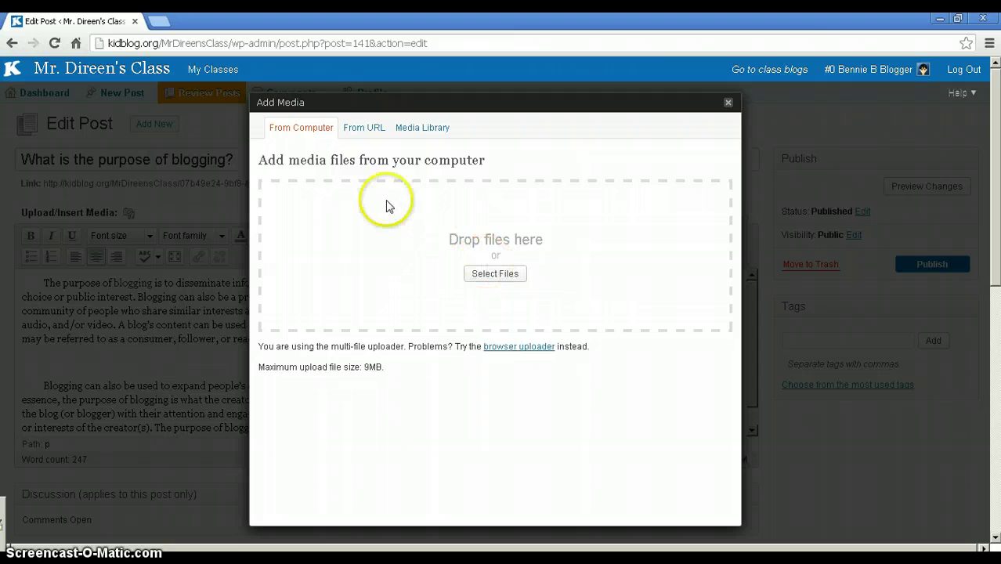
{"action": "left_click", "coordinate": [365, 128]}
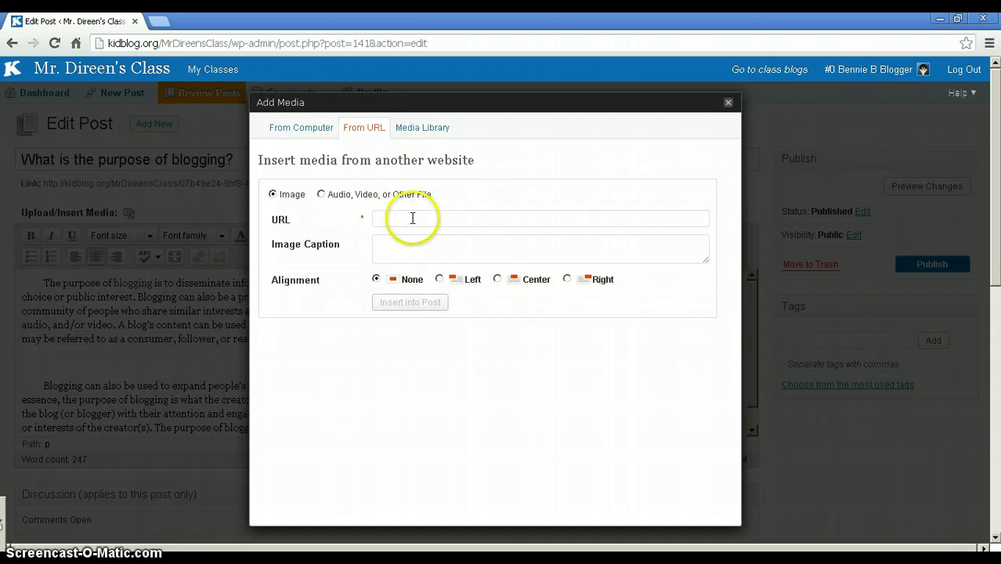
{"action": "left_click", "coordinate": [415, 130]}
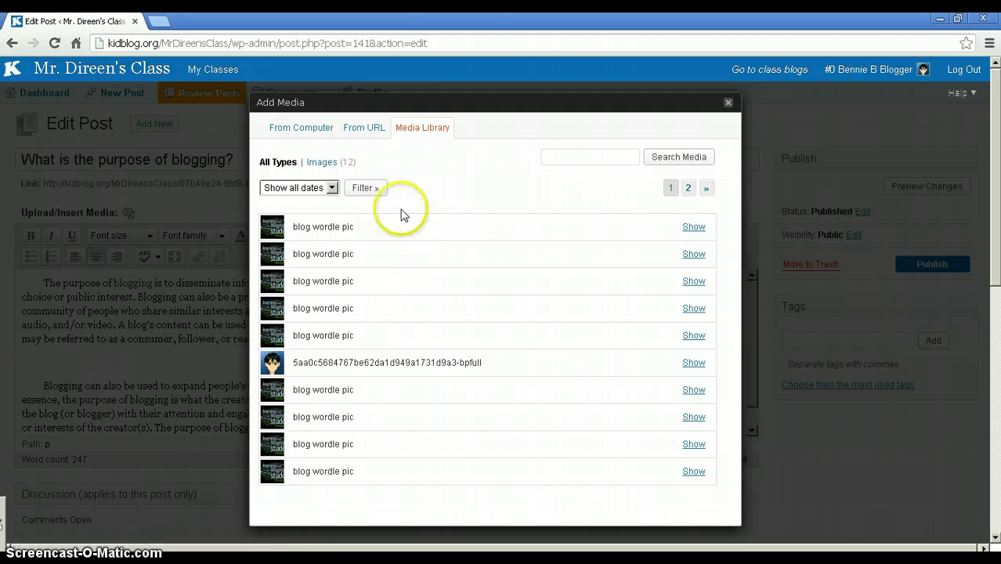
{"action": "left_click", "coordinate": [298, 129]}
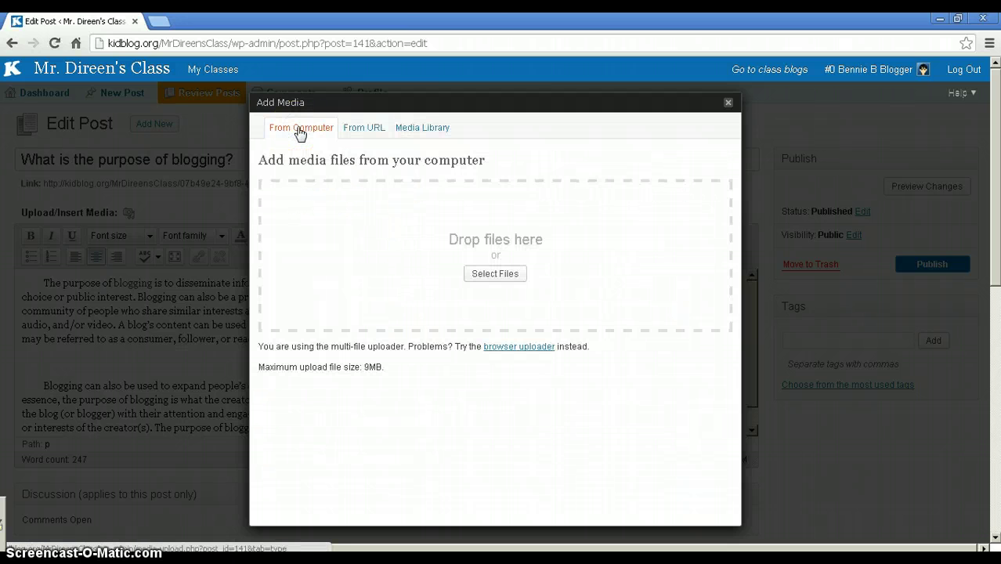
Step: Upload the PNG file "blog wordle pic" from the computer and insert it into the post with Center alignment
{"action": "left_click", "coordinate": [494, 274]}
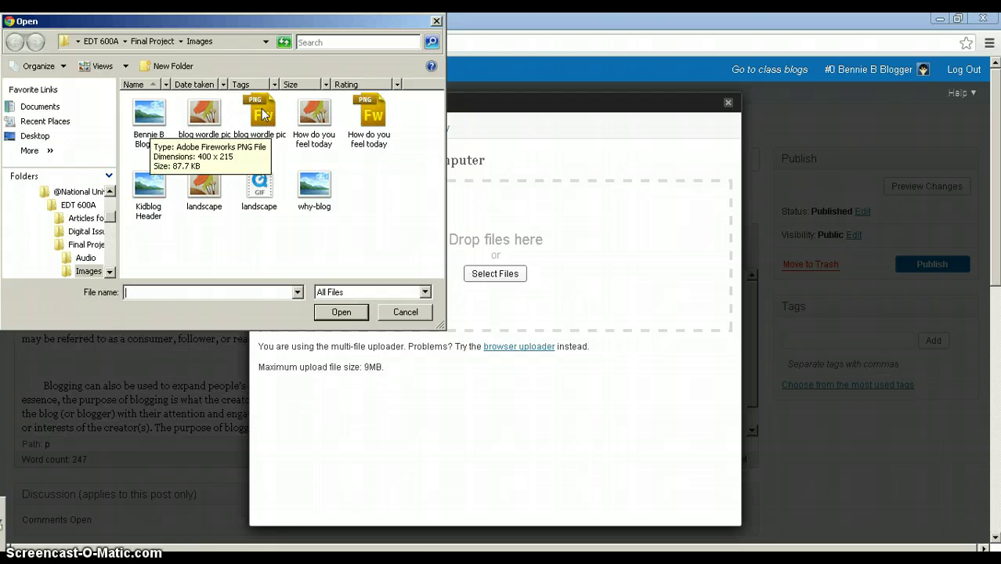
{"action": "left_click", "coordinate": [255, 138]}
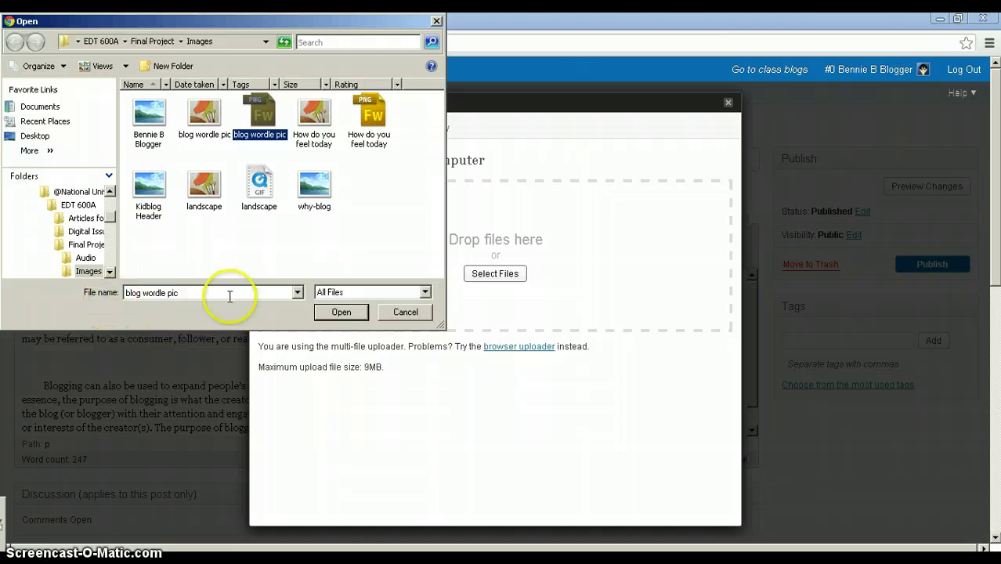
{"action": "left_click", "coordinate": [342, 313]}
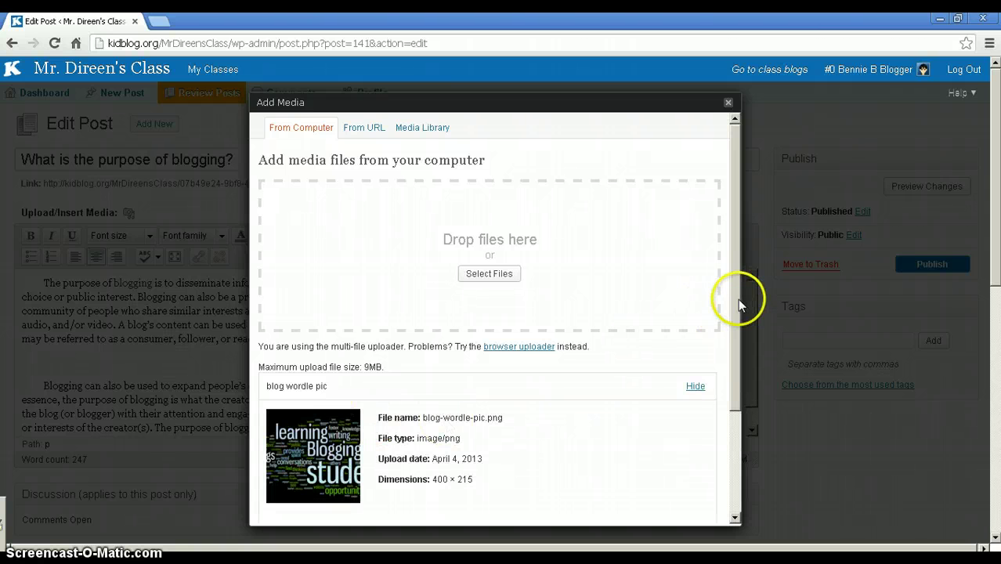
{"action": "left_click_drag", "start_coordinate": [735, 293], "coordinate": [749, 415]}
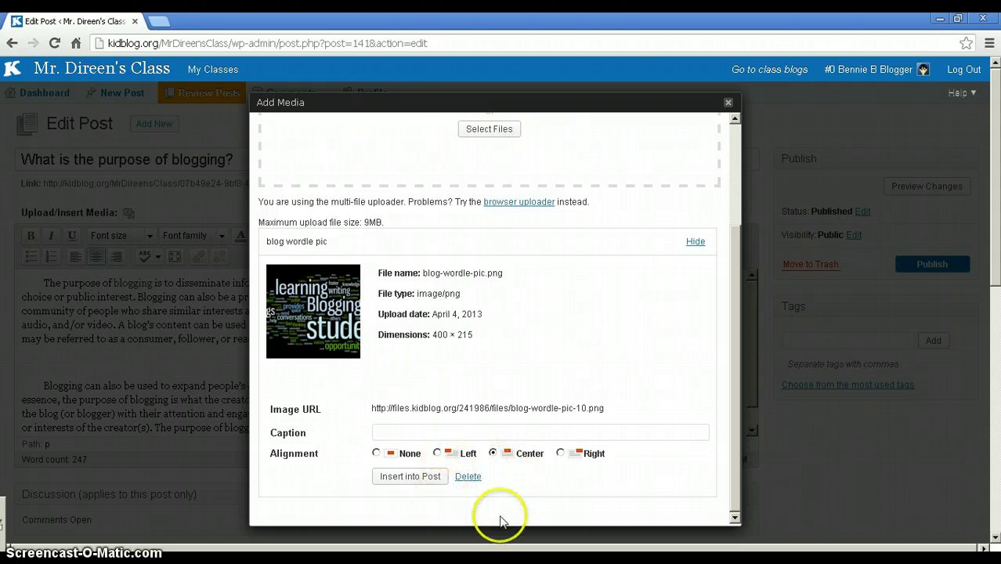
{"action": "left_click", "coordinate": [409, 478]}
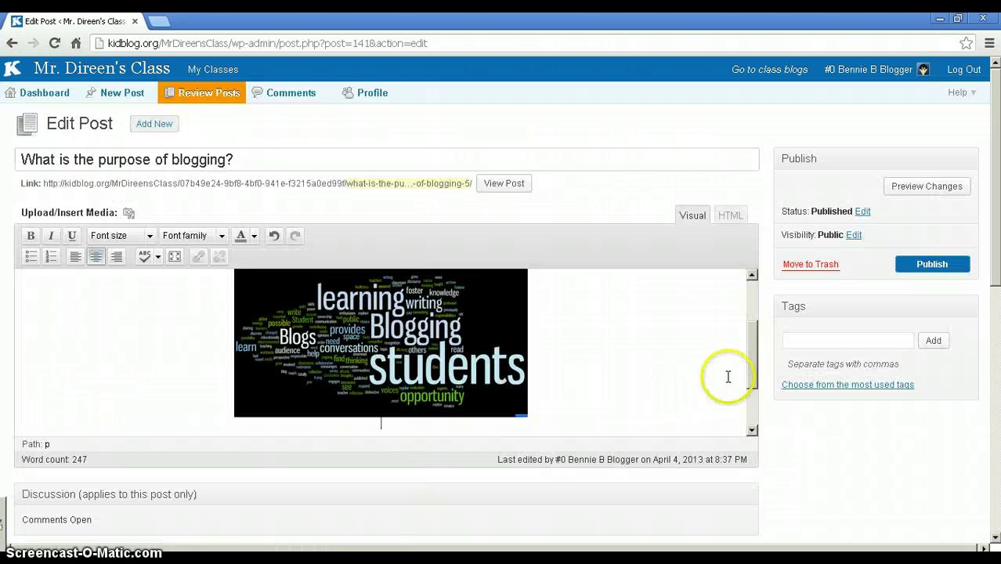
{"action": "left_click_drag", "start_coordinate": [753, 358], "coordinate": [749, 327]}
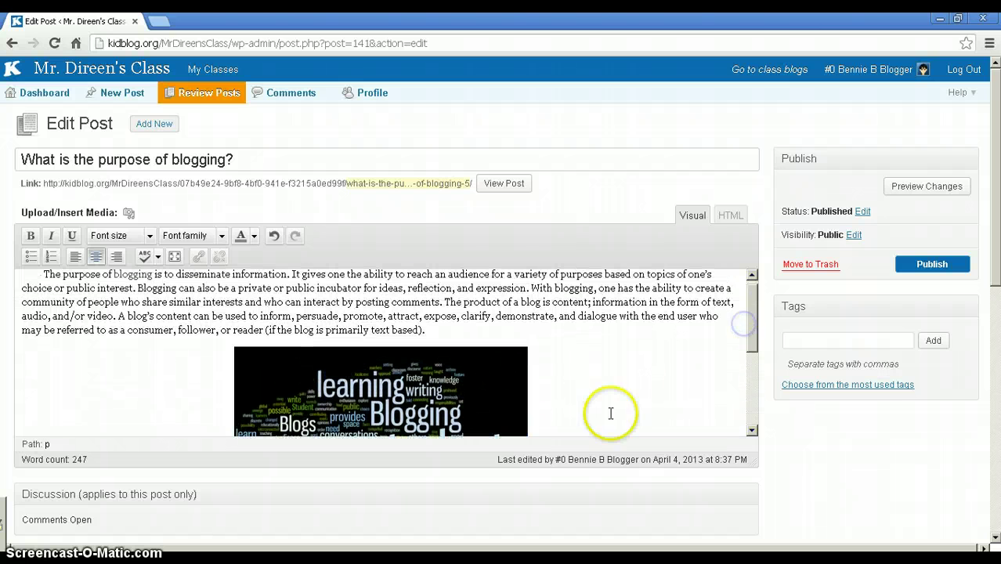
Step: Preview the post to check the image between the two paragraphs, close the preview, and publish the changes
{"action": "left_click", "coordinate": [921, 188]}
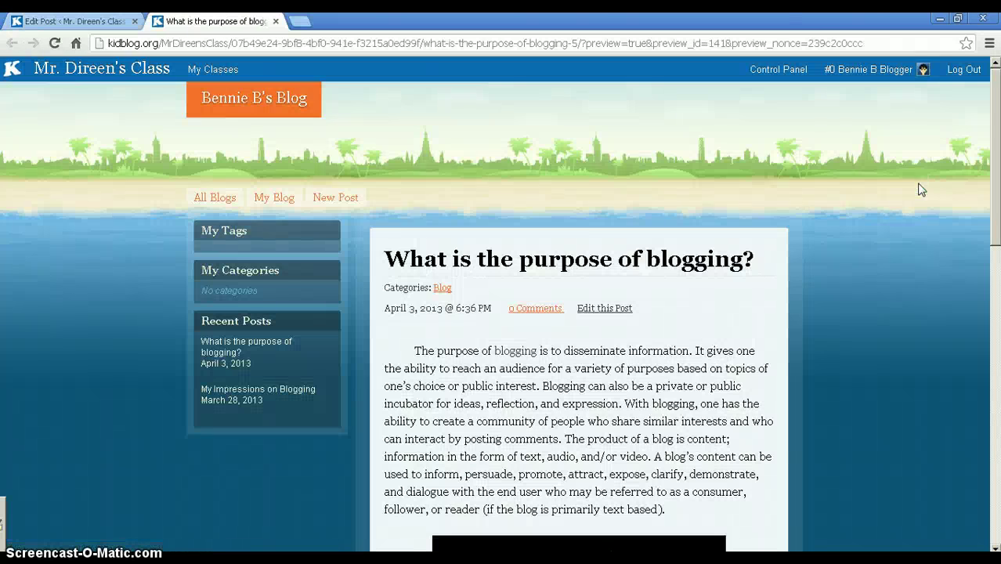
{"action": "left_click_drag", "start_coordinate": [997, 129], "coordinate": [996, 214]}
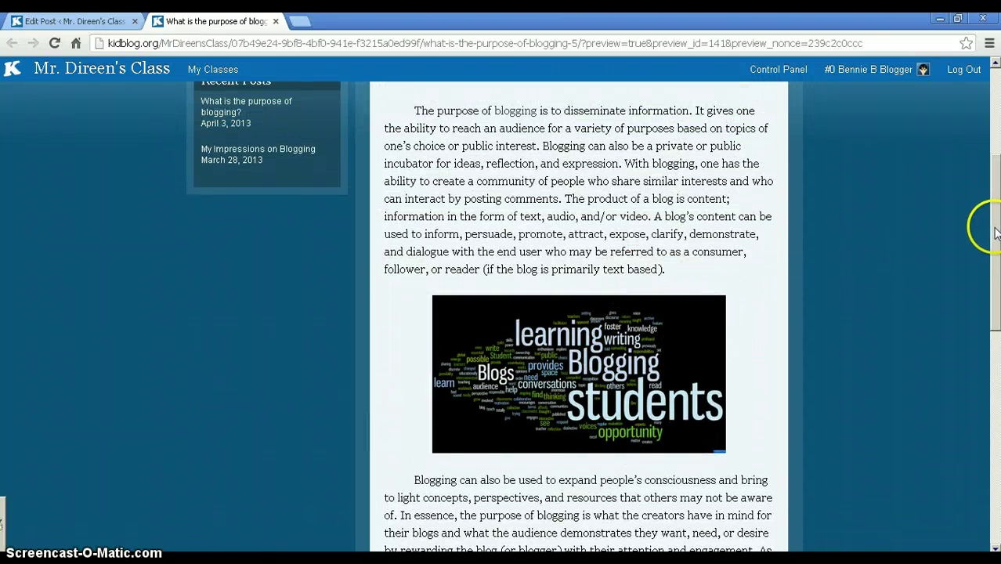
{"action": "left_click_drag", "start_coordinate": [995, 240], "coordinate": [995, 245]}
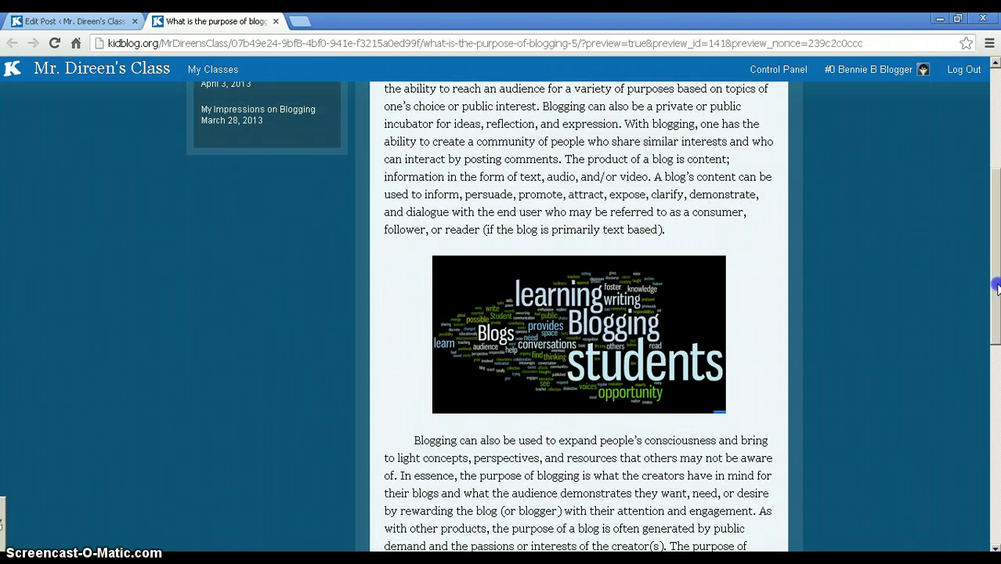
{"action": "left_click_drag", "start_coordinate": [997, 288], "coordinate": [990, 190]}
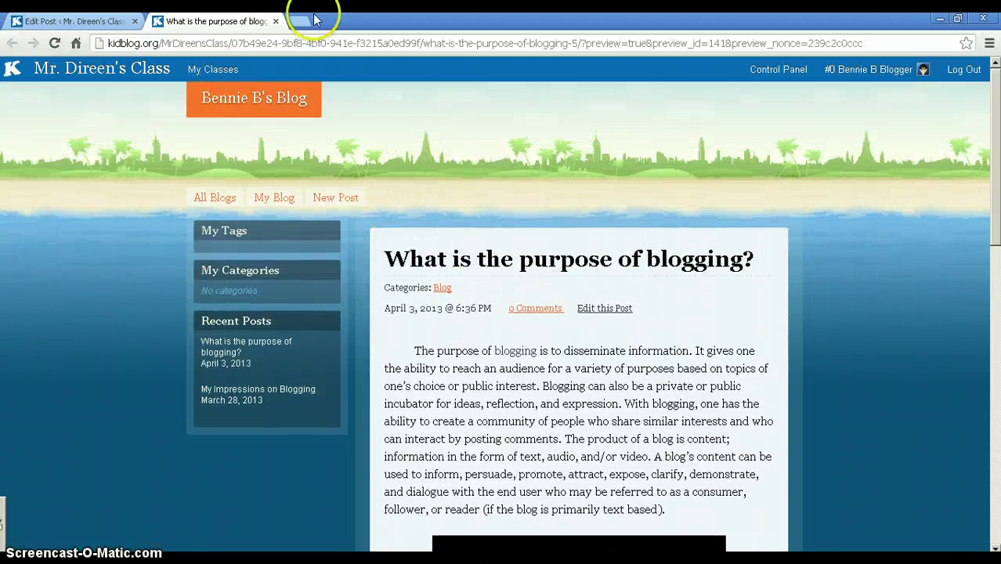
{"action": "left_click", "coordinate": [276, 22]}
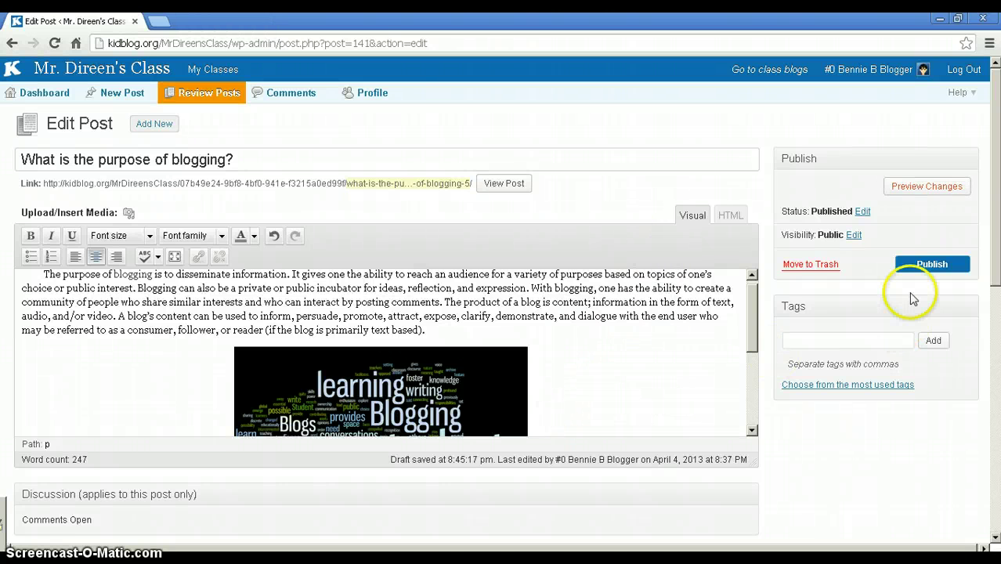
{"action": "left_click", "coordinate": [933, 267]}
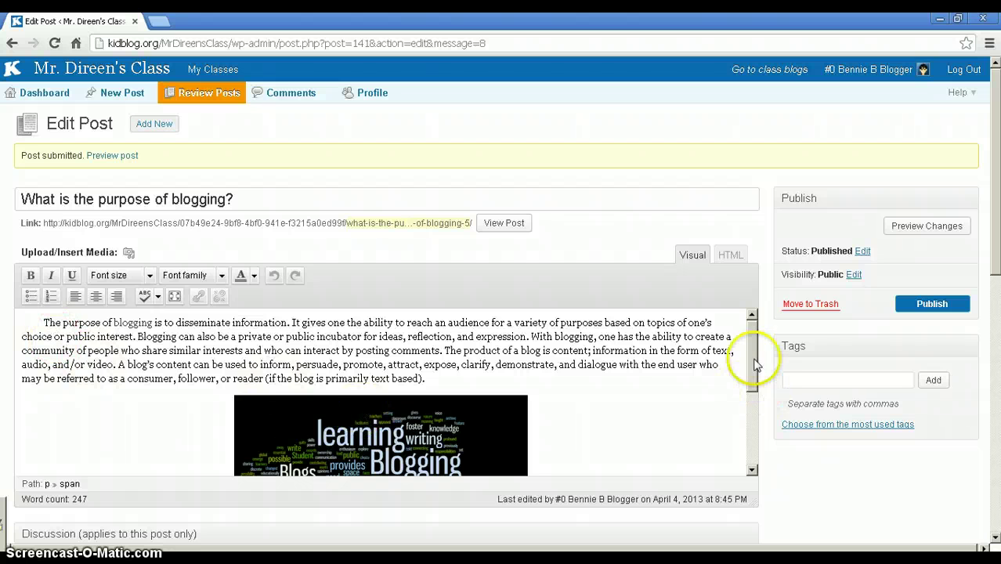
Step: Delete the word-cloud image from the post, and try out undo and redo on the deletion, ending with an undo
{"action": "left_click_drag", "start_coordinate": [757, 364], "coordinate": [750, 388]}
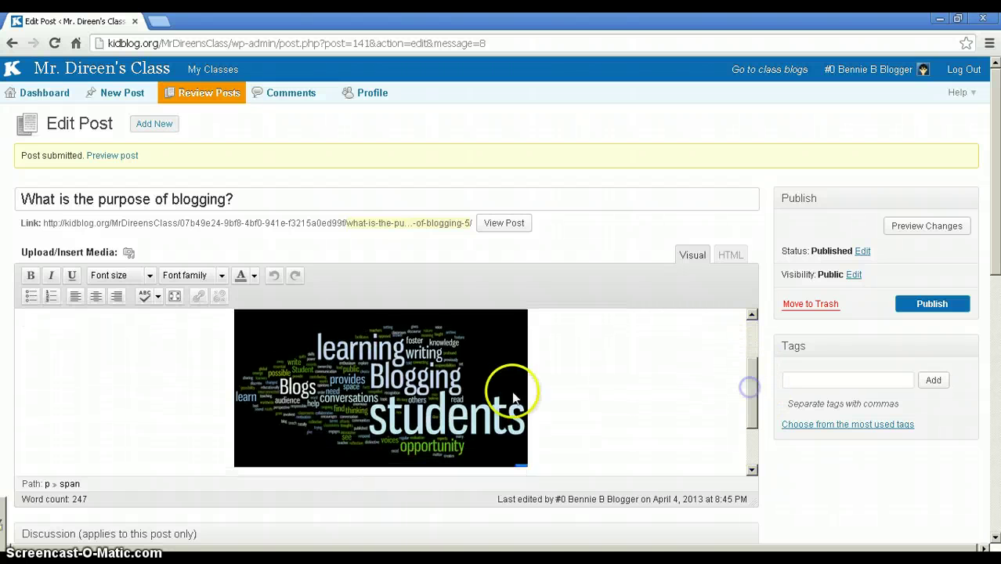
{"action": "left_click", "coordinate": [370, 388]}
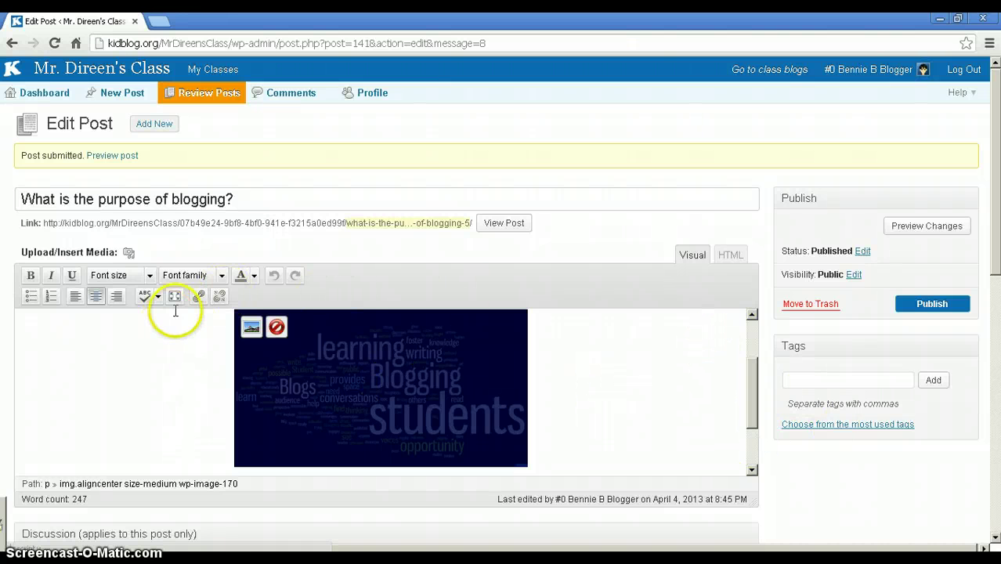
{"action": "left_click", "coordinate": [424, 380]}
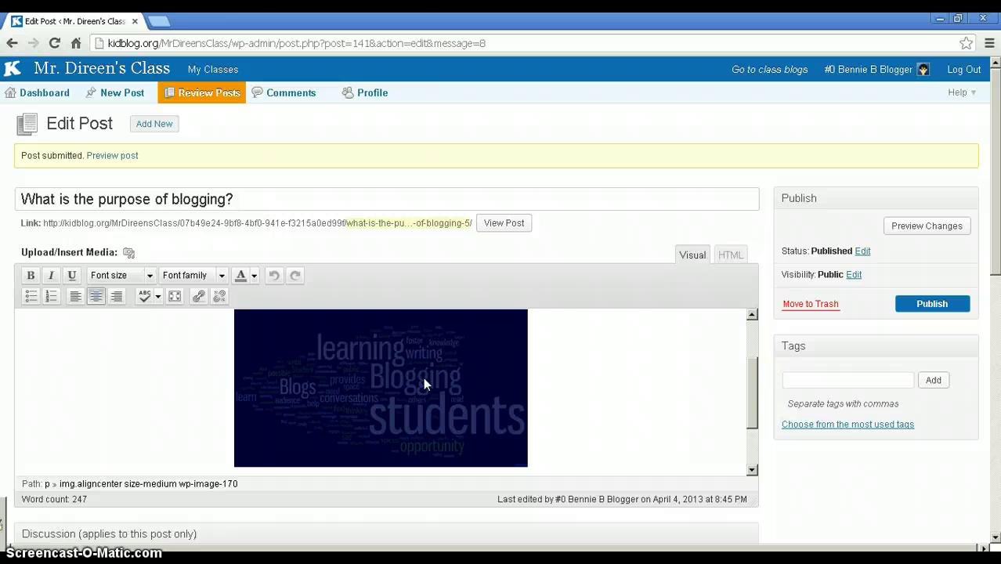
{"action": "key", "text": "Delete"}
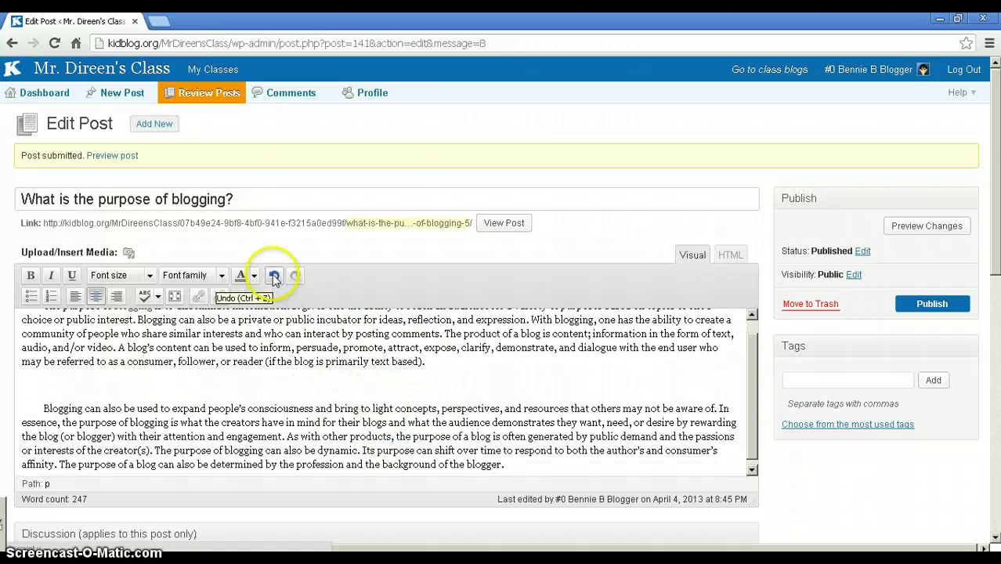
{"action": "left_click", "coordinate": [274, 278]}
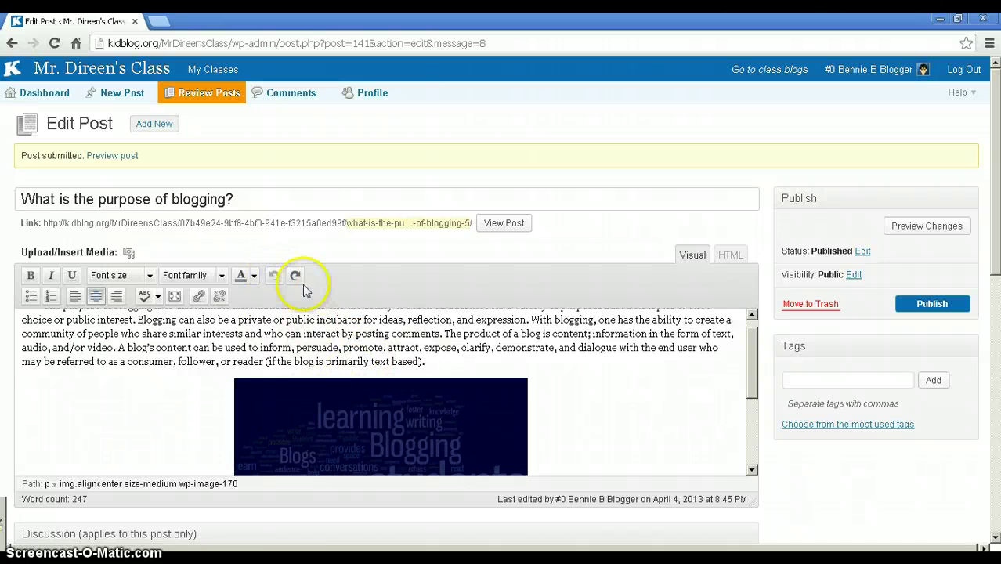
{"action": "left_click", "coordinate": [295, 276]}
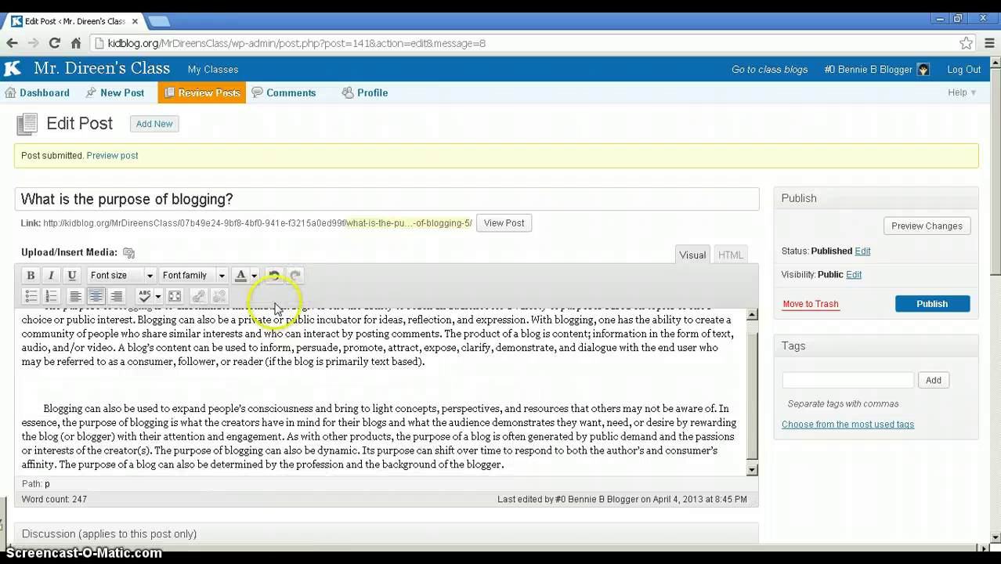
{"action": "left_click", "coordinate": [274, 276]}
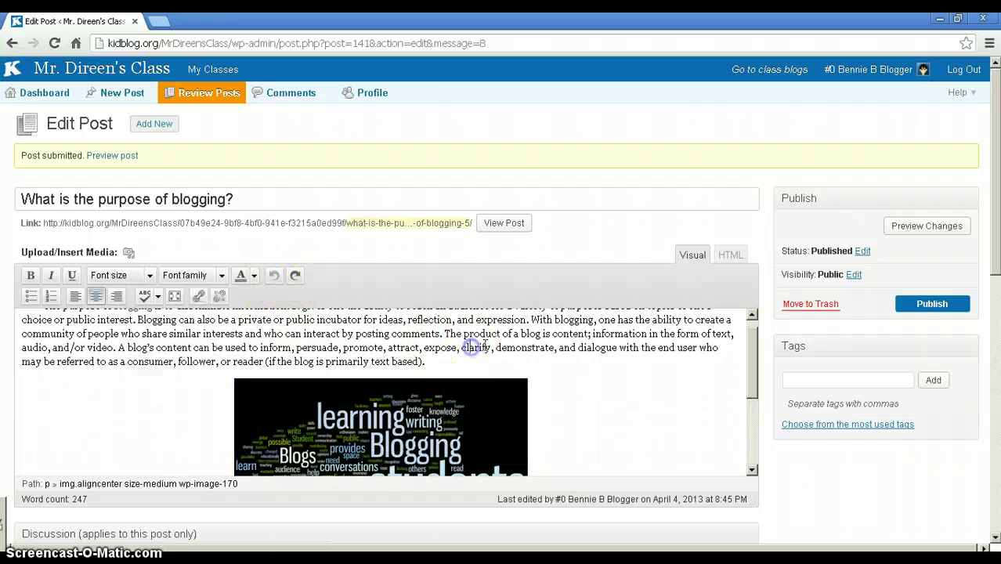
Step: Publish the post again with the word-cloud image in place
{"action": "left_click", "coordinate": [473, 346]}
{"action": "left_click", "coordinate": [934, 306]}
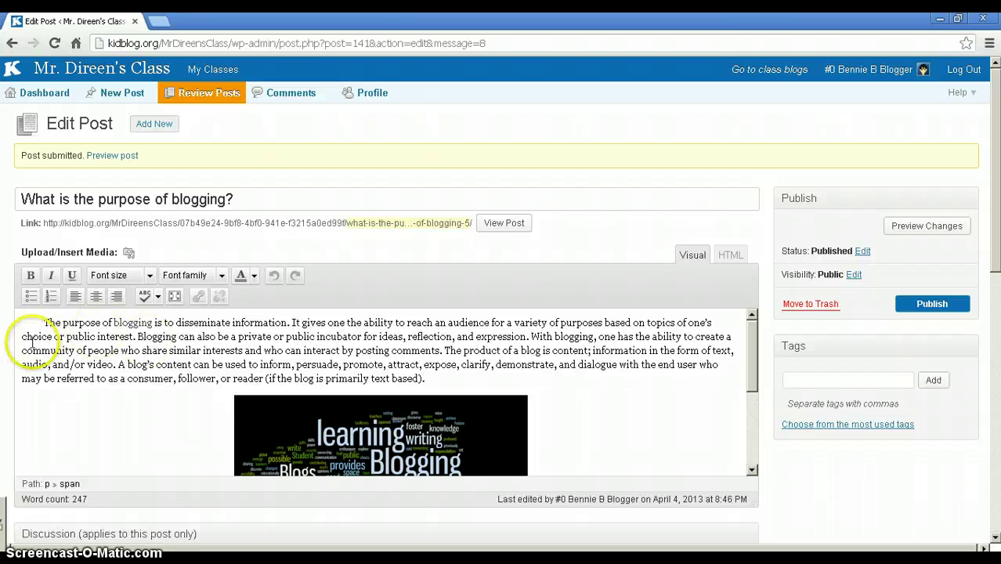
Step: Add a blank line above the first paragraph of the post and center it
{"action": "key", "text": "Return"}
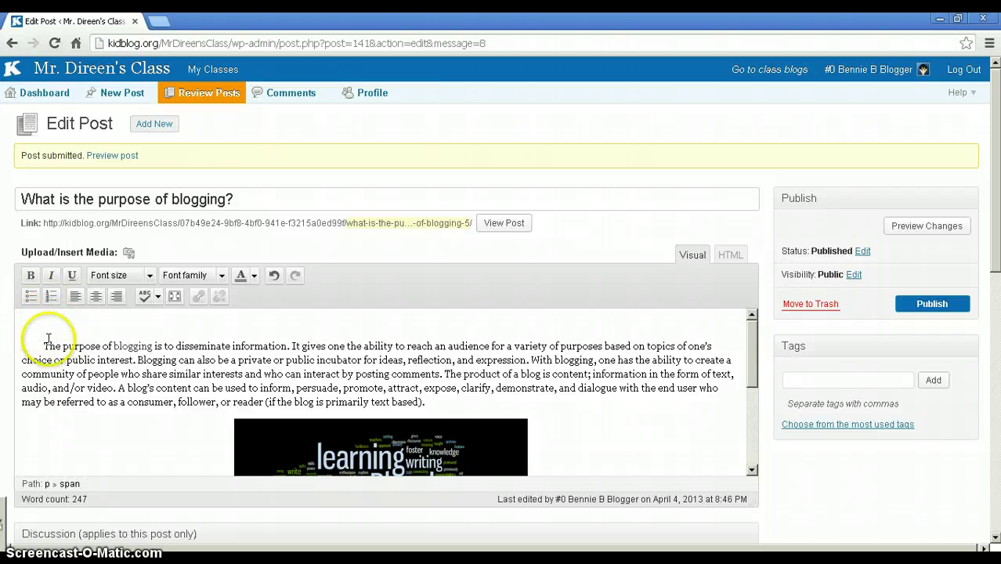
{"action": "left_click", "coordinate": [97, 301]}
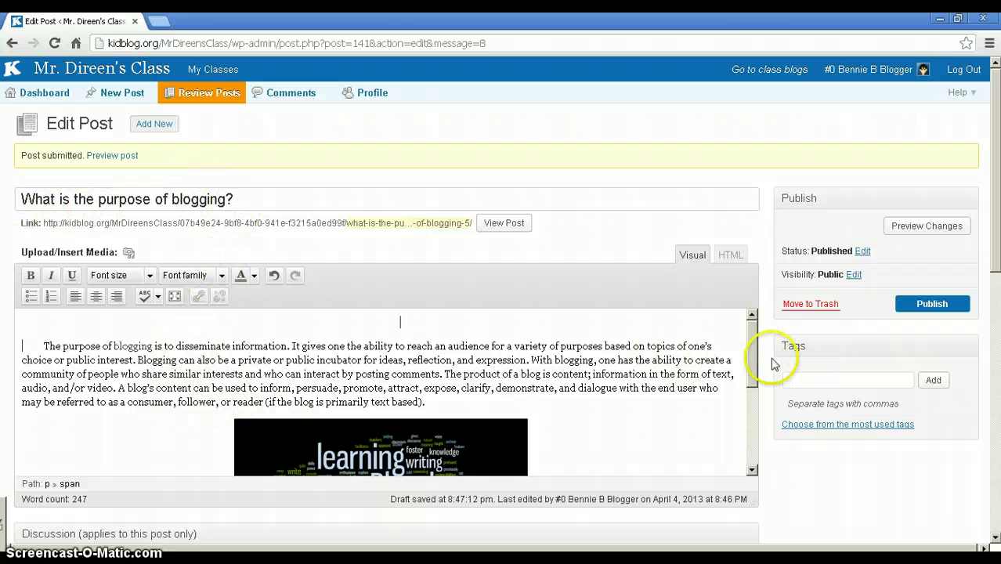
{"action": "mouse_move", "coordinate": [754, 344]}
{"action": "left_mouse_down"}
{"action": "mouse_move", "coordinate": [766, 425]}
{"action": "mouse_move", "coordinate": [752, 352]}
{"action": "left_mouse_up"}
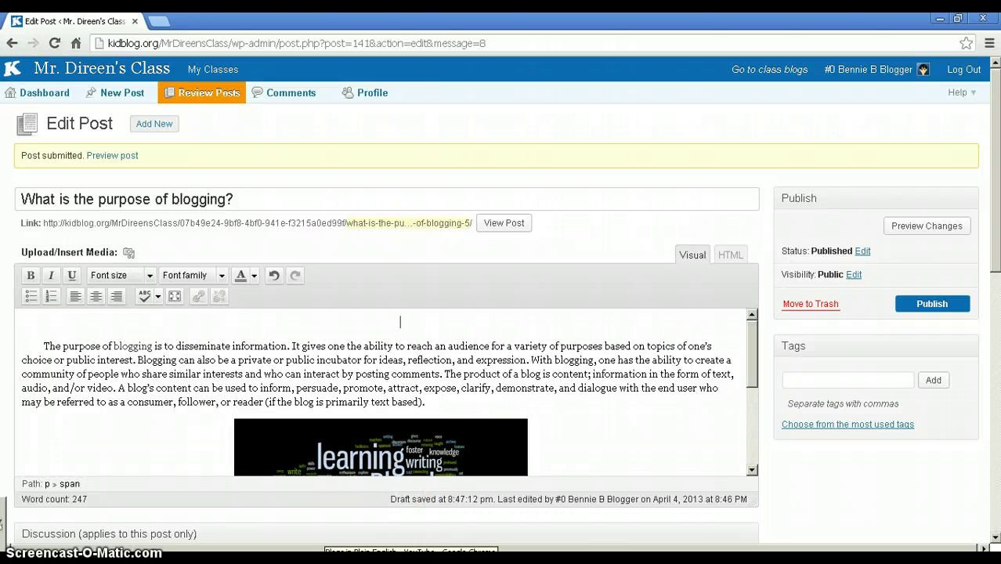
Step: Switch to the YouTube window with the video "Blogs in Plain English" and open the video's embed code for sharing
{"action": "left_click", "coordinate": [327, 559]}
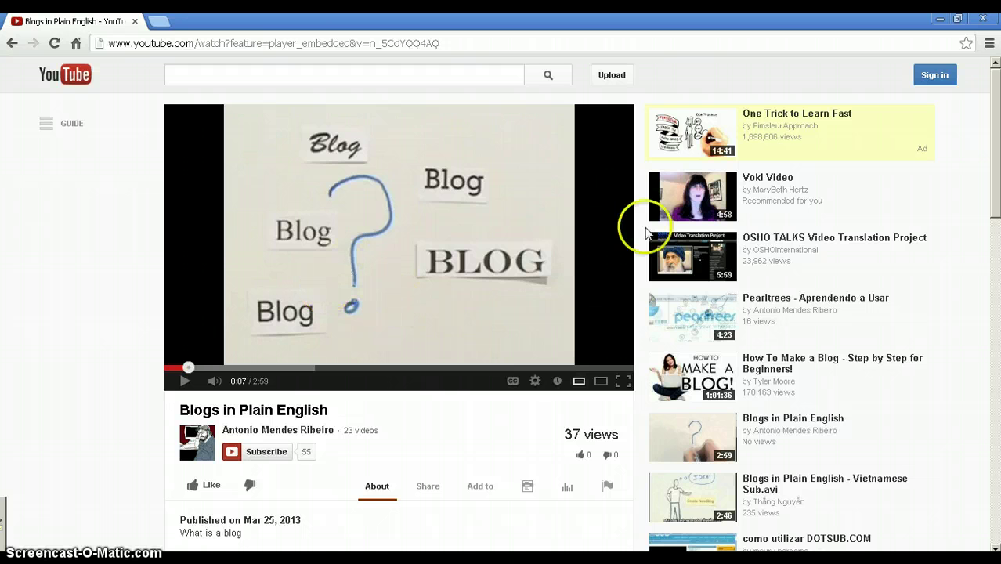
{"action": "scroll", "coordinate": [996, 170], "scroll_direction": "down", "scroll_amount": 2}
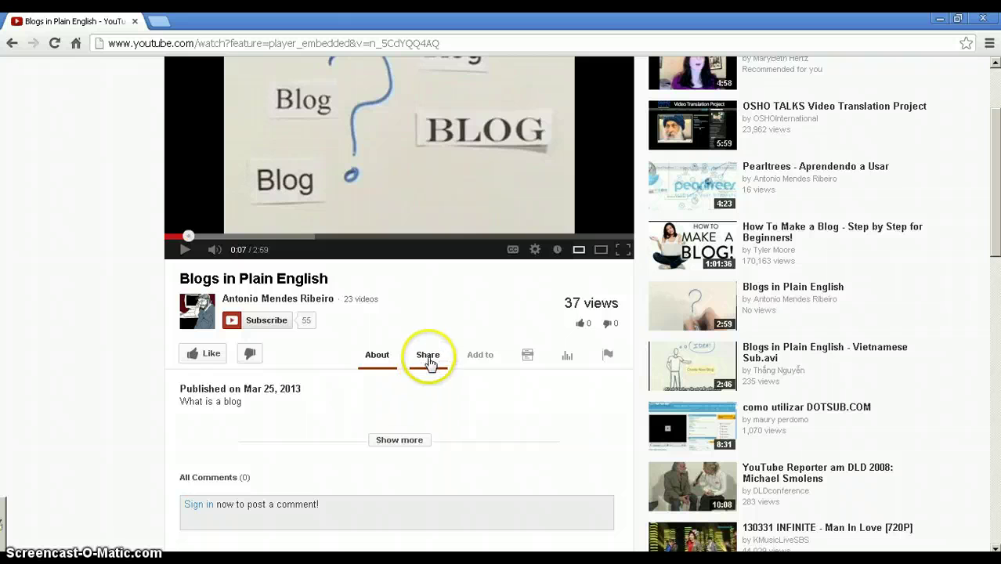
{"action": "left_click", "coordinate": [428, 356]}
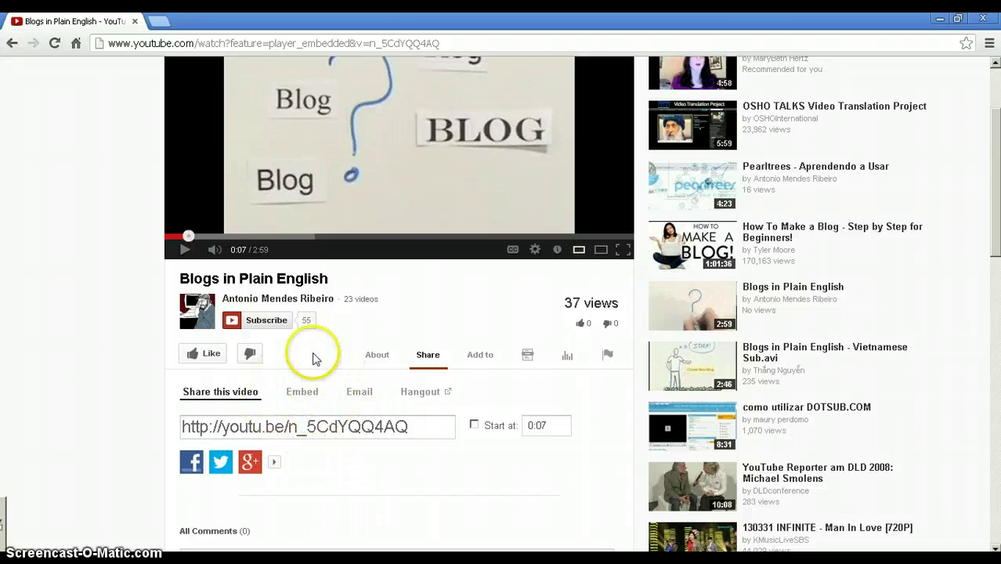
{"action": "left_click", "coordinate": [298, 397]}
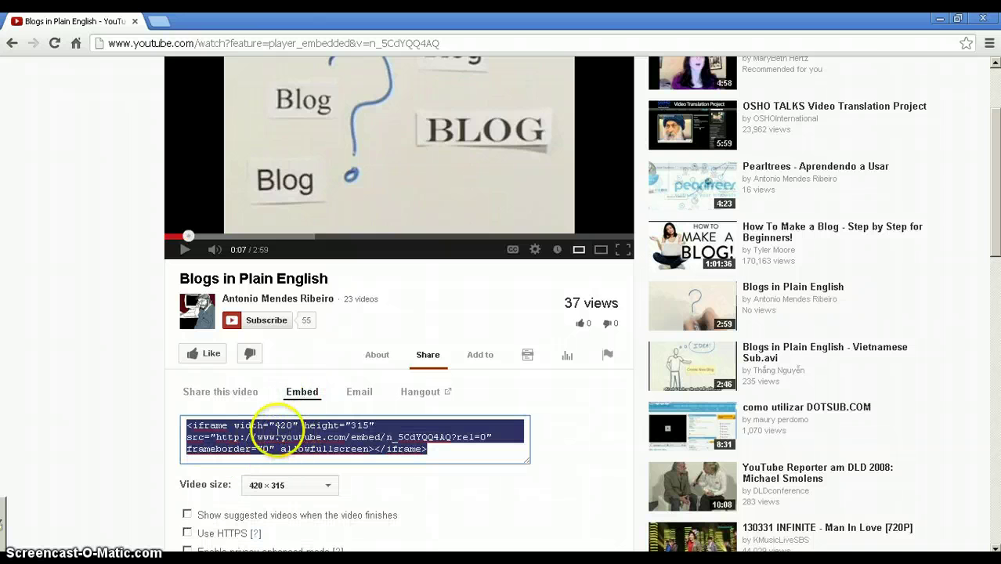
Step: Copy the video's embed code, and try out the video size choices and the option for showing suggested videos when the video finishes
{"action": "right_click", "coordinate": [279, 435]}
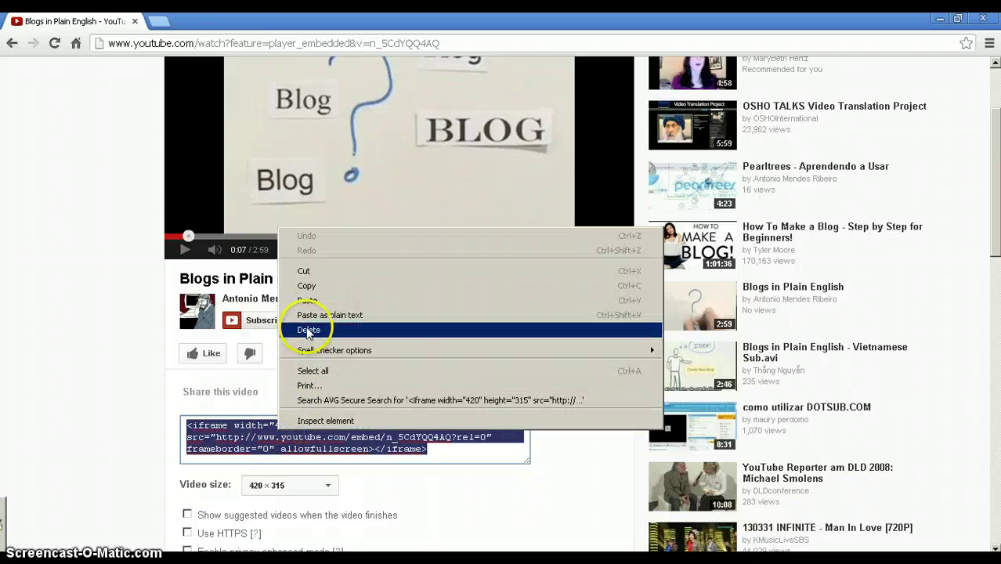
{"action": "left_click", "coordinate": [312, 288]}
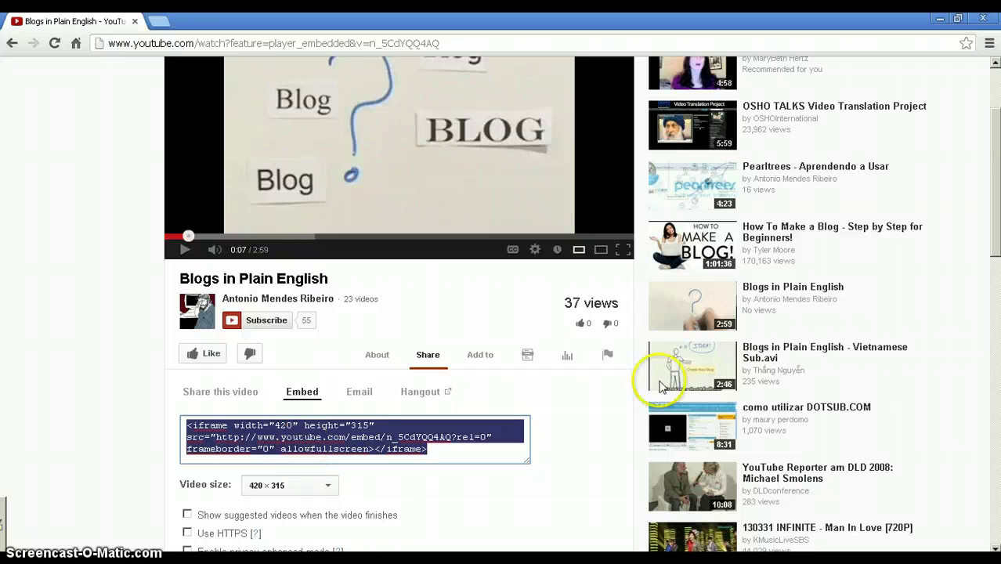
{"action": "scroll", "coordinate": [991, 205], "scroll_direction": "down", "scroll_amount": 2}
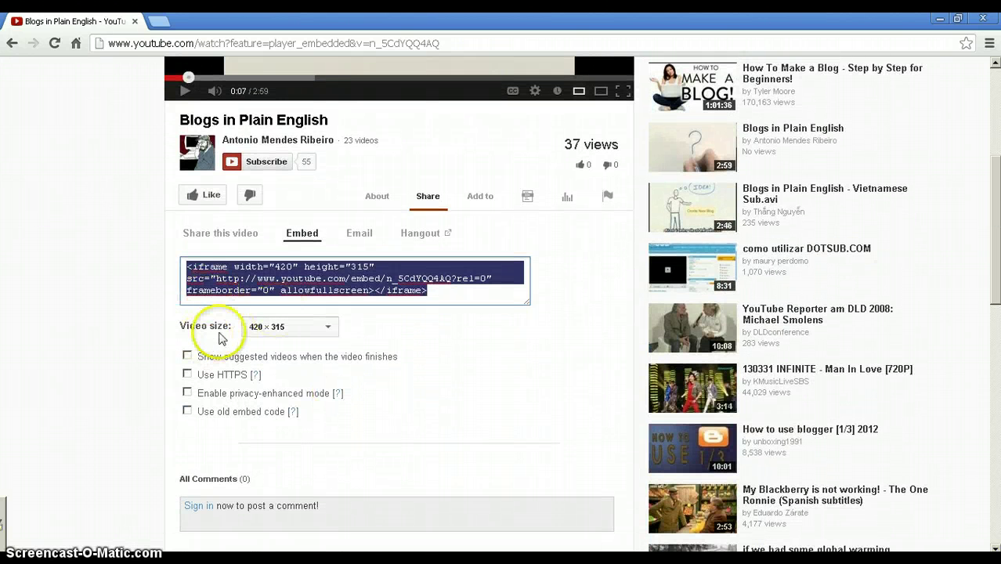
{"action": "left_click", "coordinate": [328, 328]}
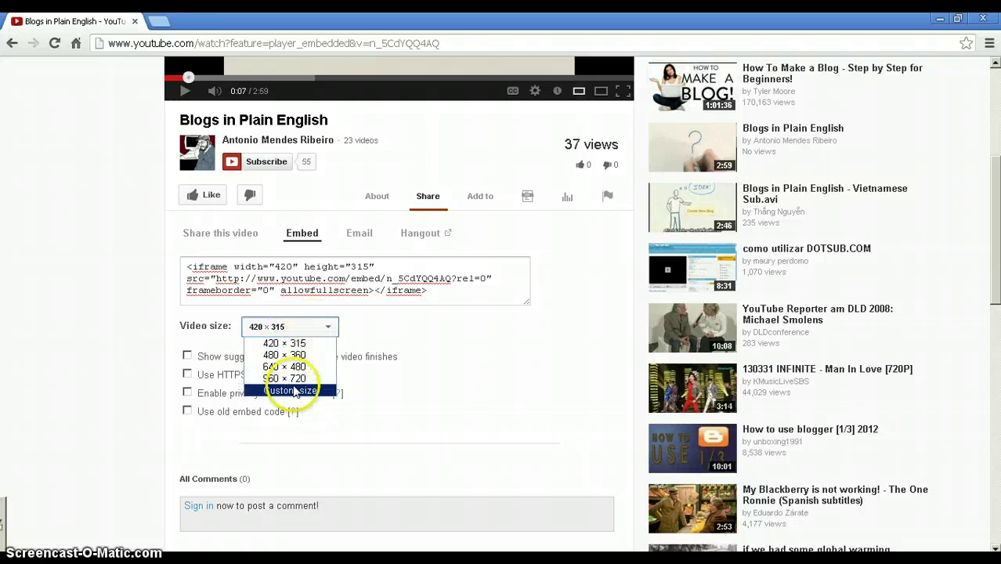
{"action": "left_click", "coordinate": [345, 325]}
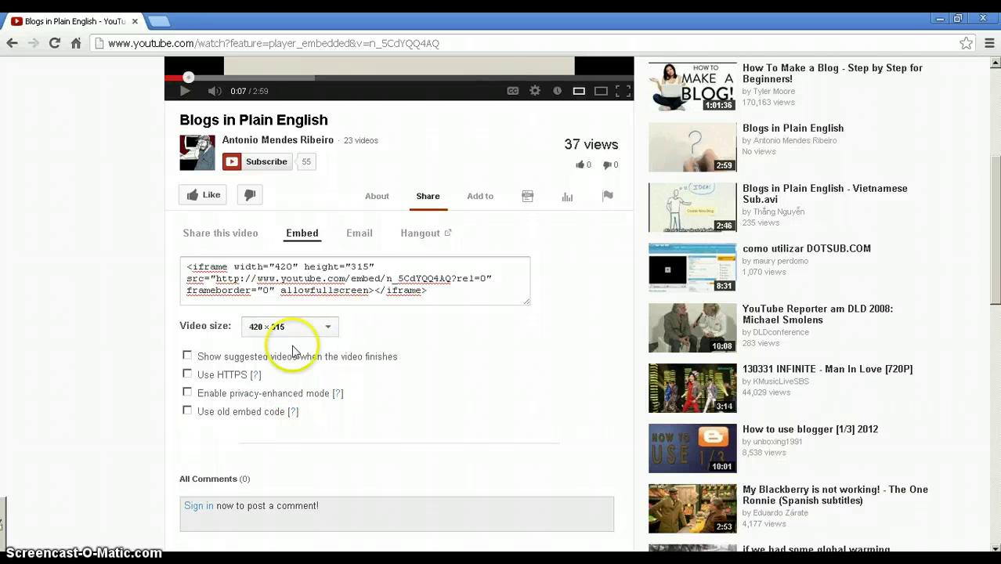
{"action": "left_click", "coordinate": [188, 358]}
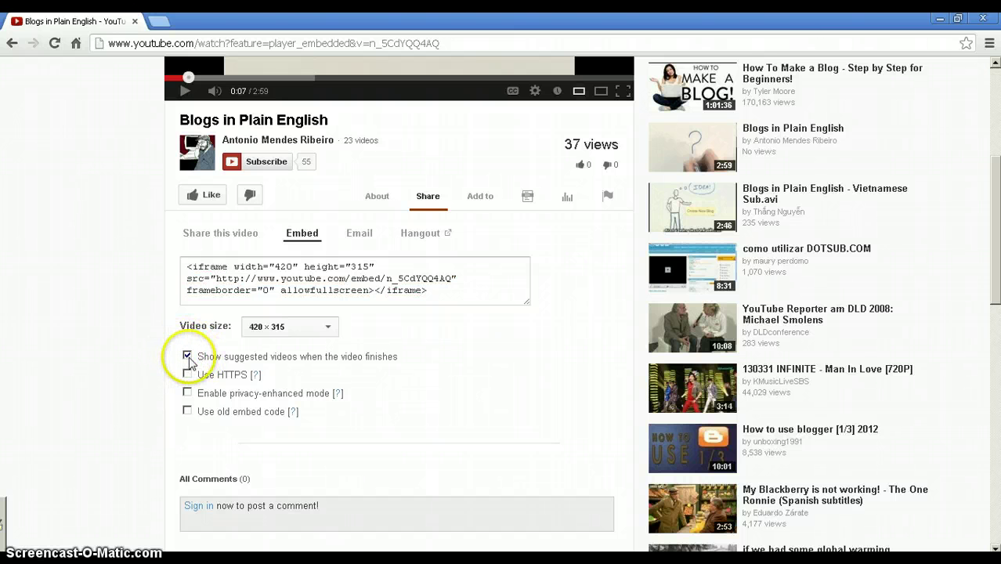
{"action": "left_click", "coordinate": [188, 358]}
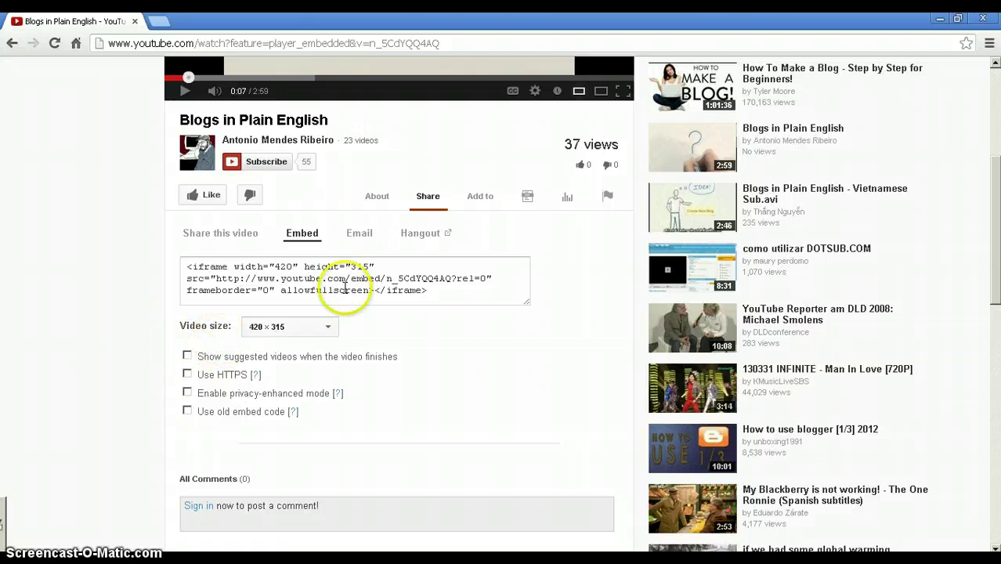
Step: Copy the full iframe embed code of the video at 420 × 315 with suggested videos turned off
{"action": "left_click", "coordinate": [285, 280]}
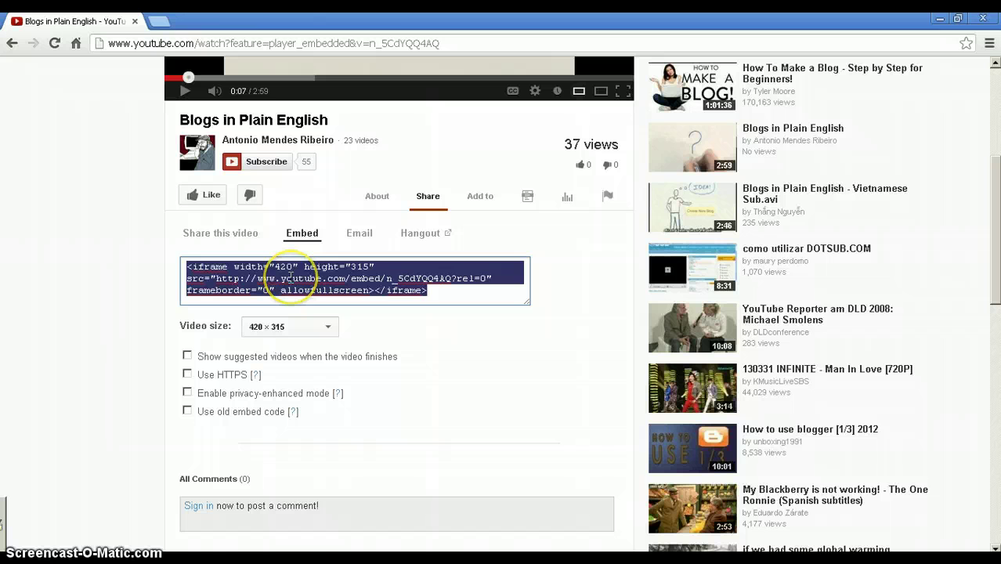
{"action": "right_click", "coordinate": [284, 277]}
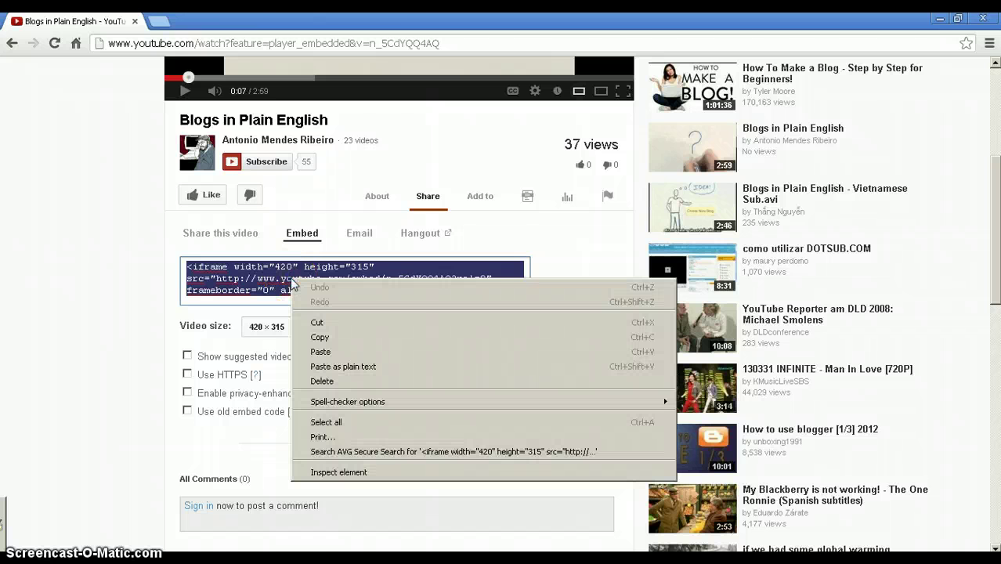
{"action": "left_click", "coordinate": [320, 337]}
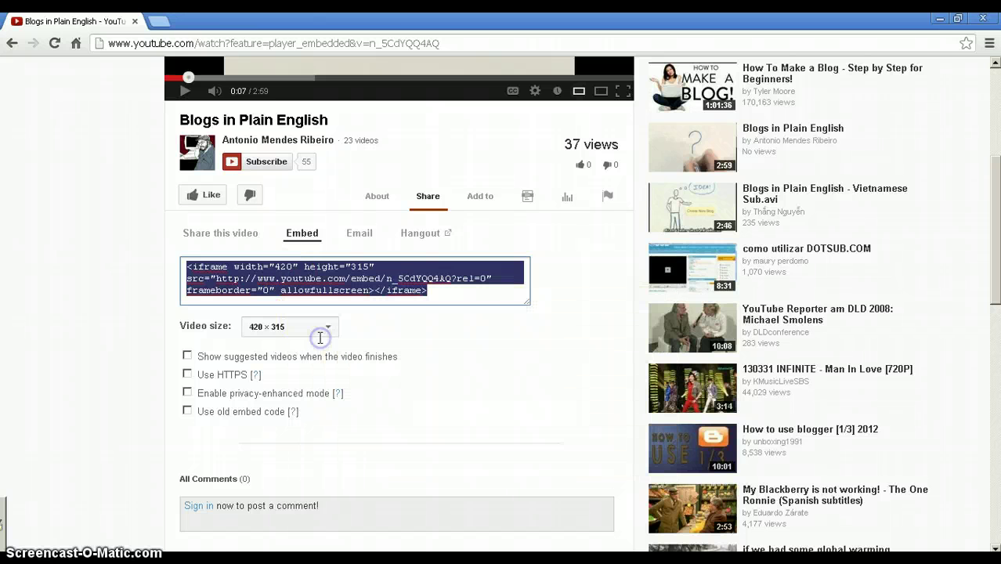
{"action": "left_click", "coordinate": [401, 345]}
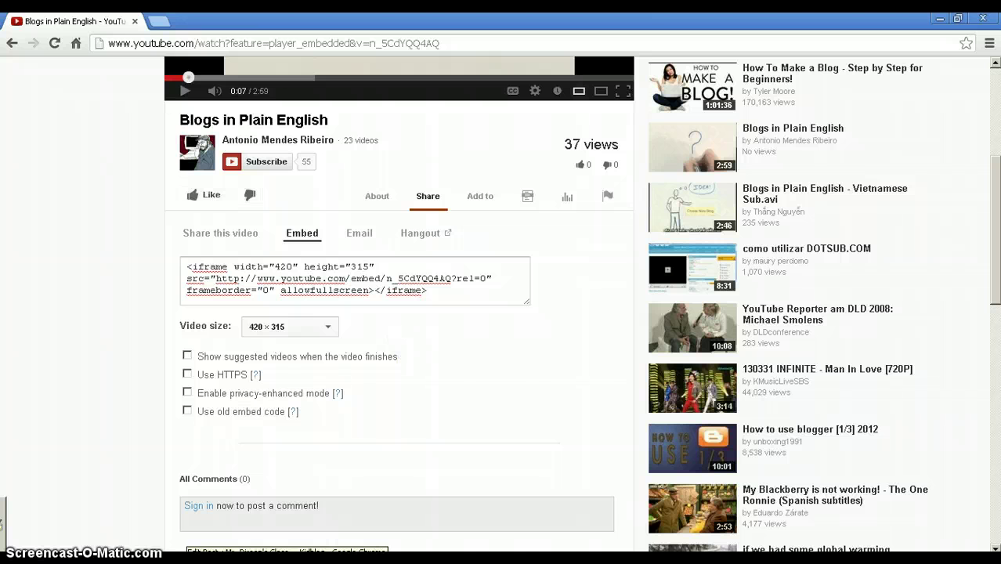
Step: Switch to the Kidblog Edit Post window and enter the placeholder text "hhhhhhhhhhhh" on the centered blank line above the first paragraph
{"action": "left_click", "coordinate": [188, 561]}
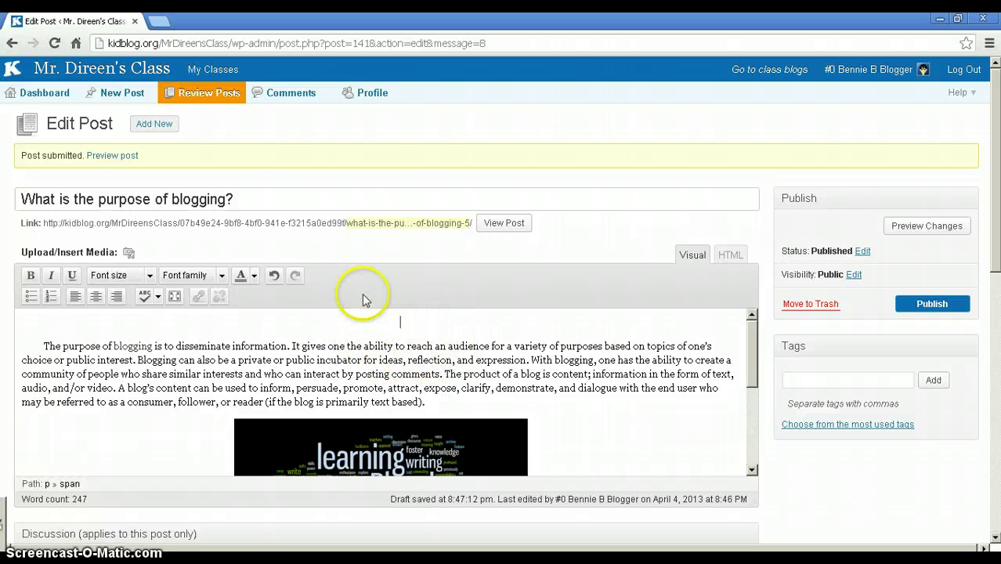
{"action": "left_click", "coordinate": [408, 326]}
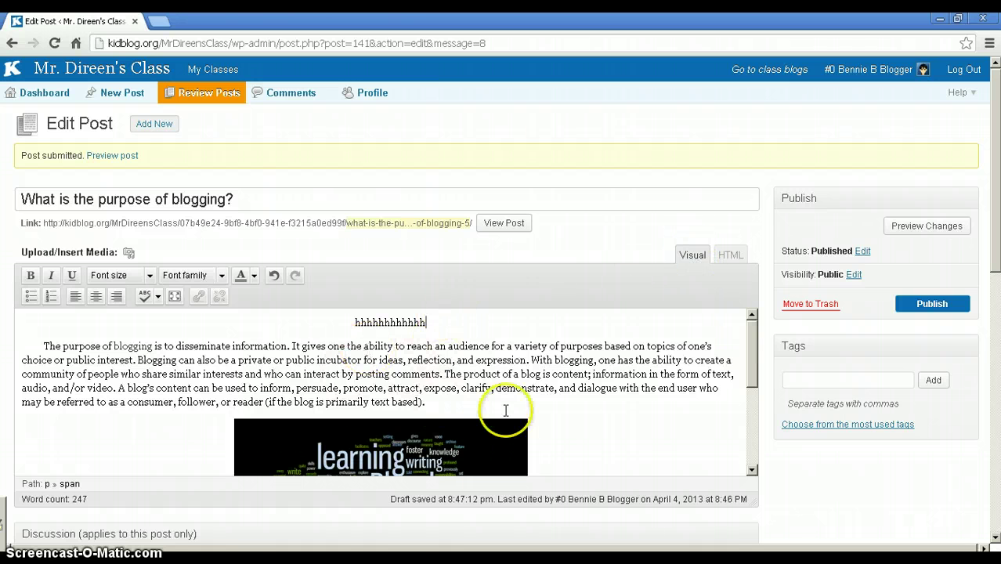
Step: Replace the placeholder text in the post's HTML source with the copied YouTube embed code
{"action": "left_click", "coordinate": [731, 258]}
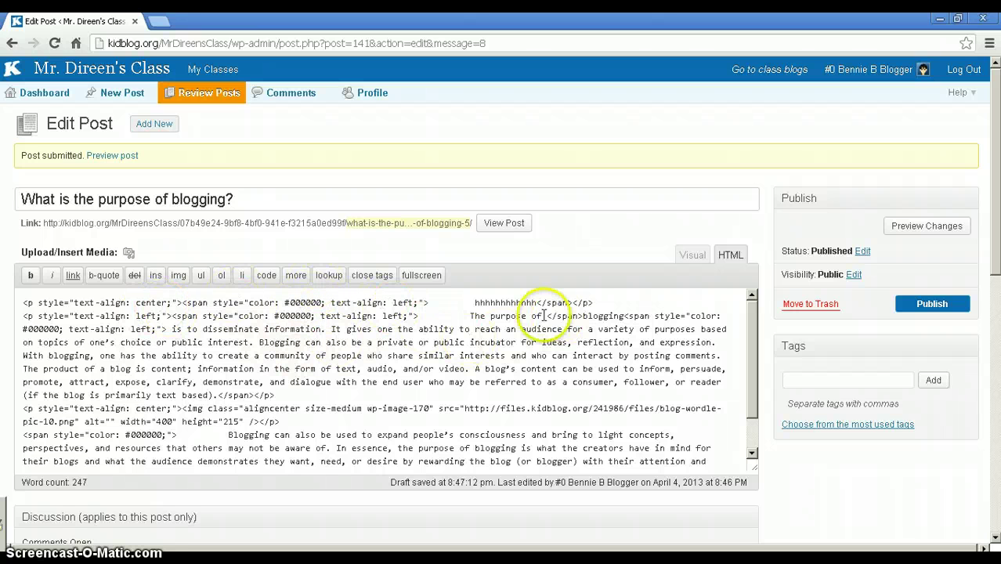
{"action": "left_click_drag", "start_coordinate": [541, 304], "coordinate": [531, 303]}
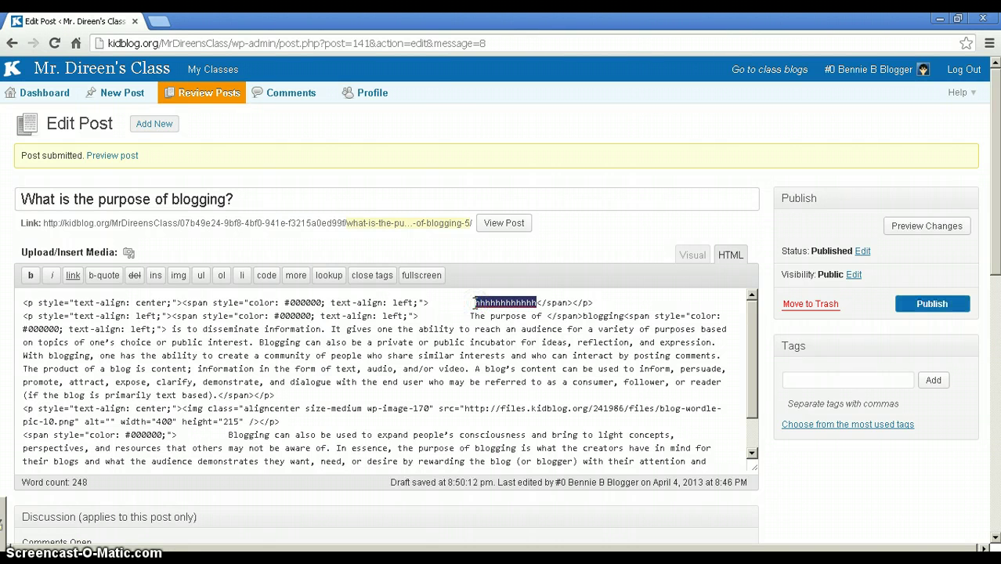
{"action": "left_click_drag", "start_coordinate": [474, 302], "coordinate": [502, 306]}
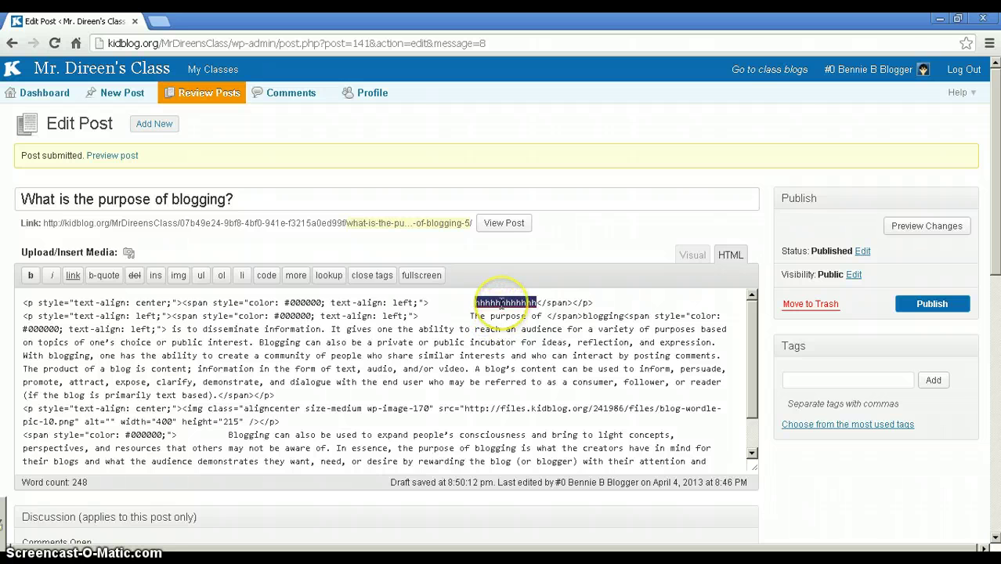
{"action": "right_click", "coordinate": [501, 302]}
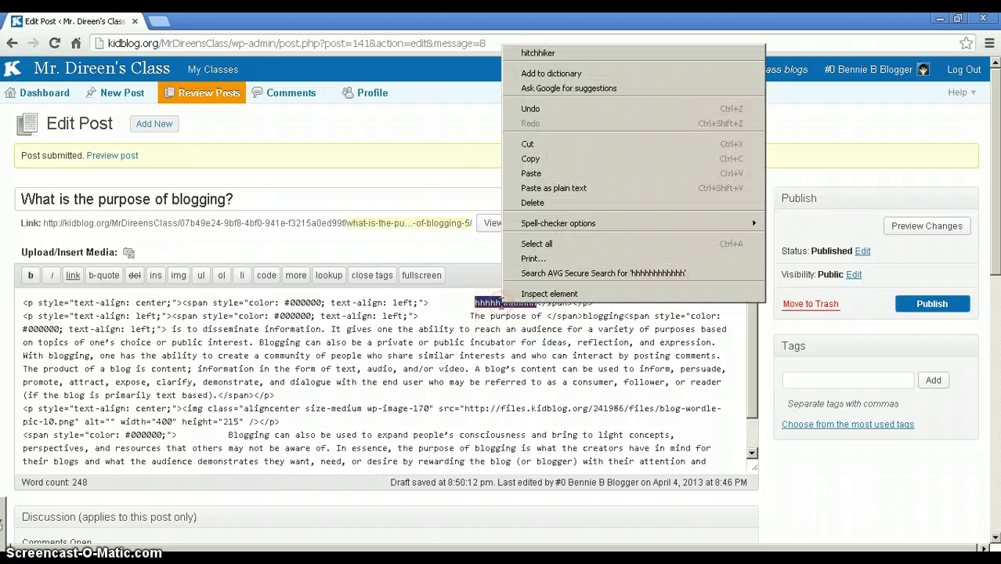
{"action": "left_click", "coordinate": [532, 173]}
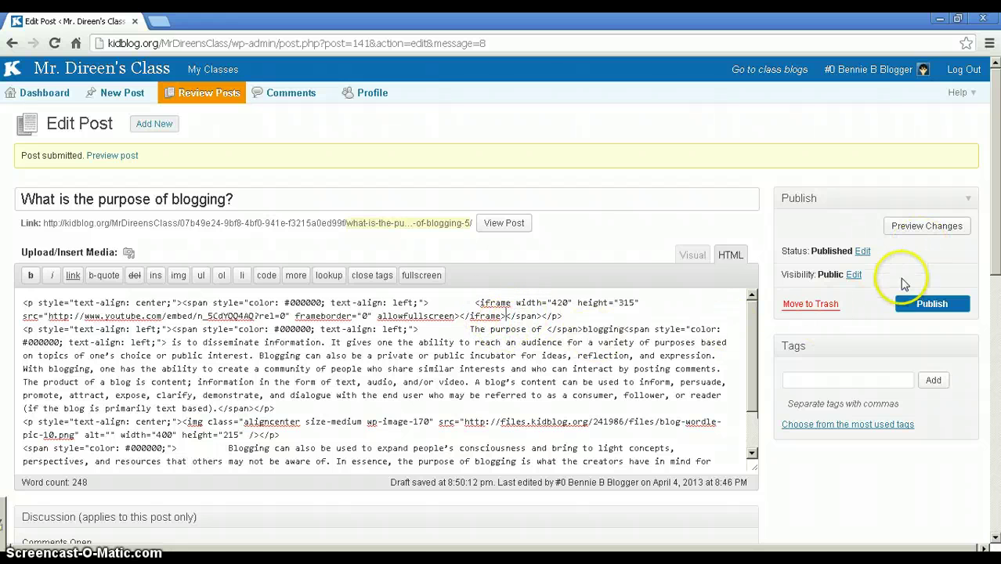
Step: Publish the post with the embedded video and return to the visual editing view
{"action": "left_click", "coordinate": [933, 305]}
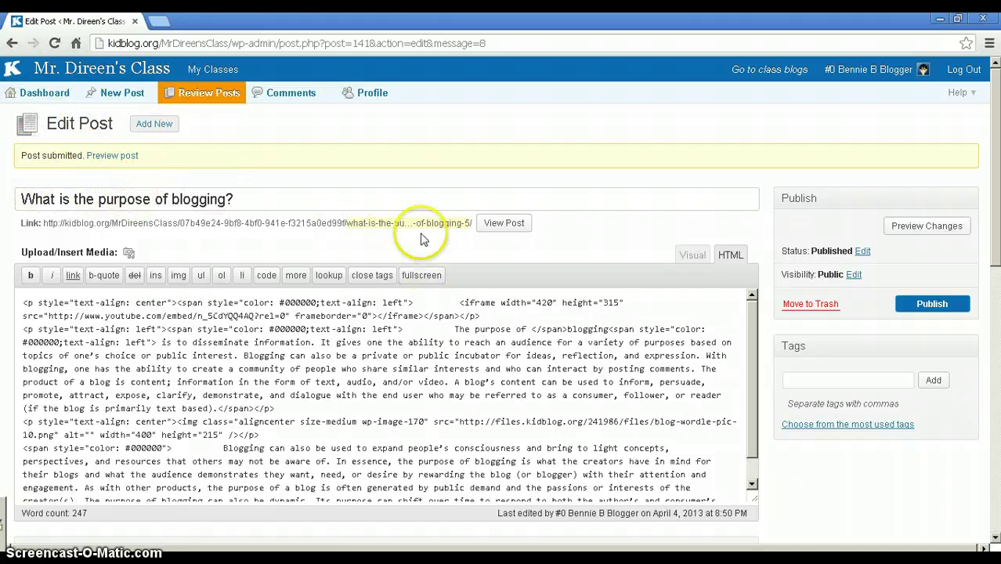
{"action": "left_click", "coordinate": [693, 256]}
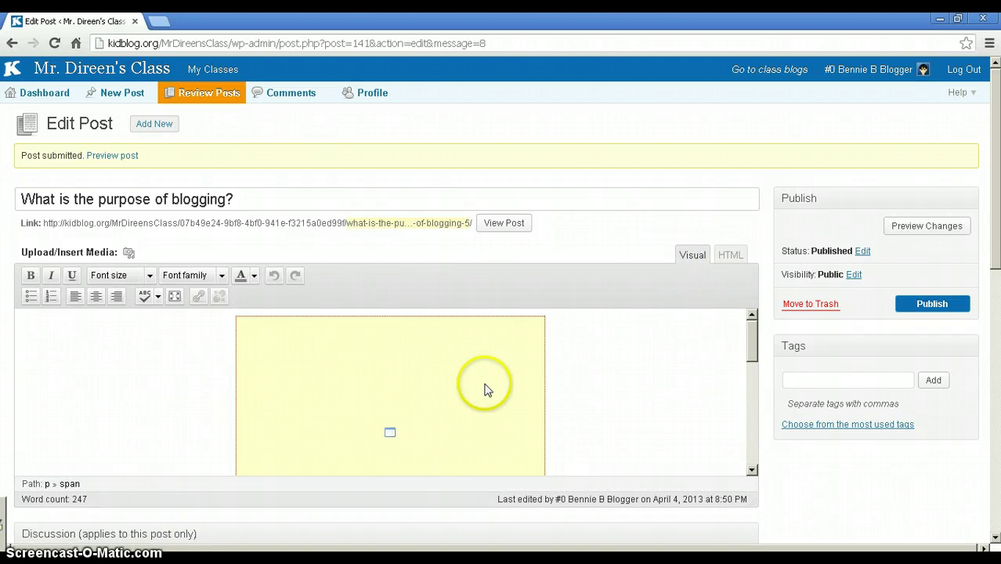
Step: View the published post, play the embedded video briefly and pause it, and close the post's page
{"action": "left_click", "coordinate": [503, 224]}
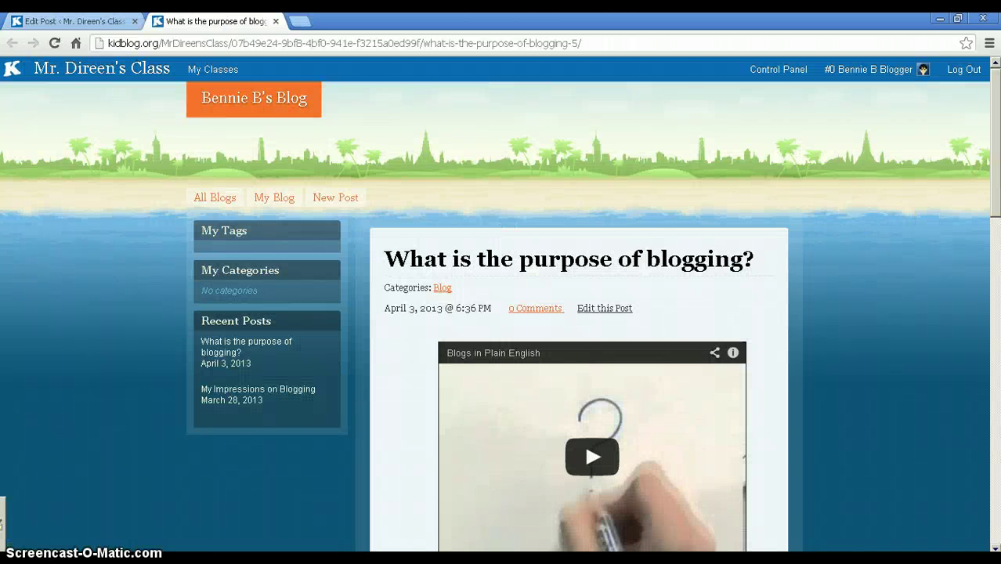
{"action": "left_click_drag", "start_coordinate": [996, 177], "coordinate": [968, 219]}
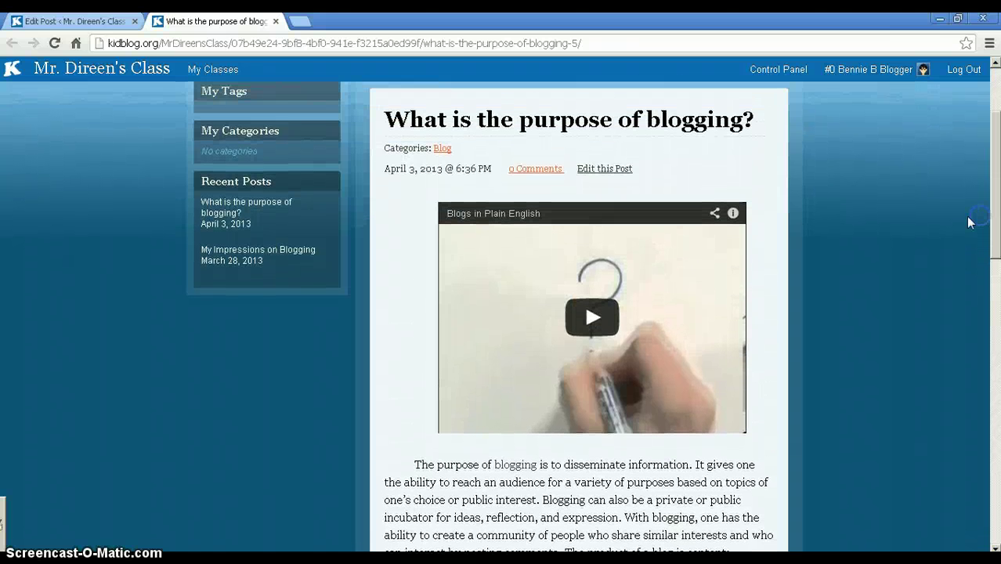
{"action": "left_click", "coordinate": [592, 318]}
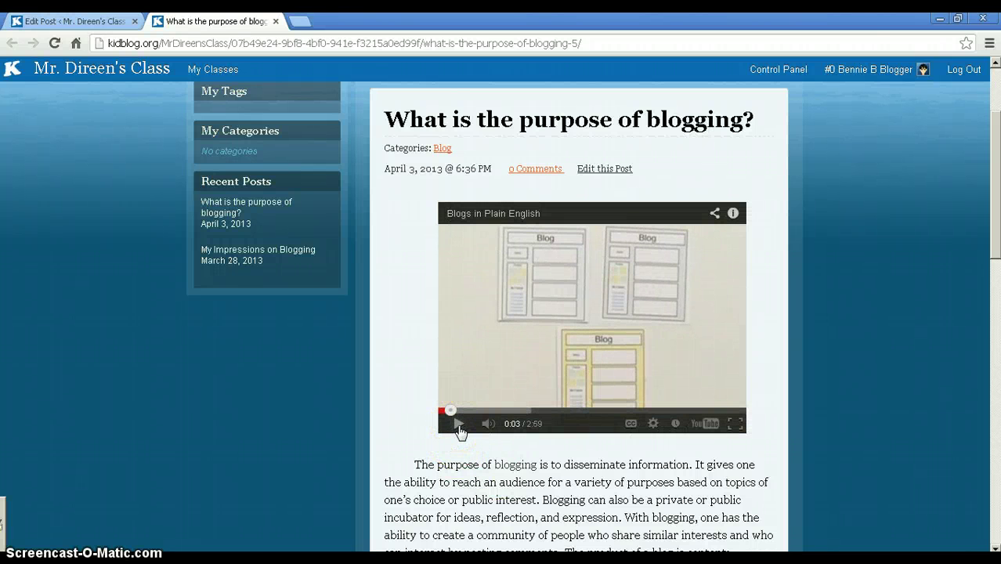
{"action": "left_click", "coordinate": [459, 426]}
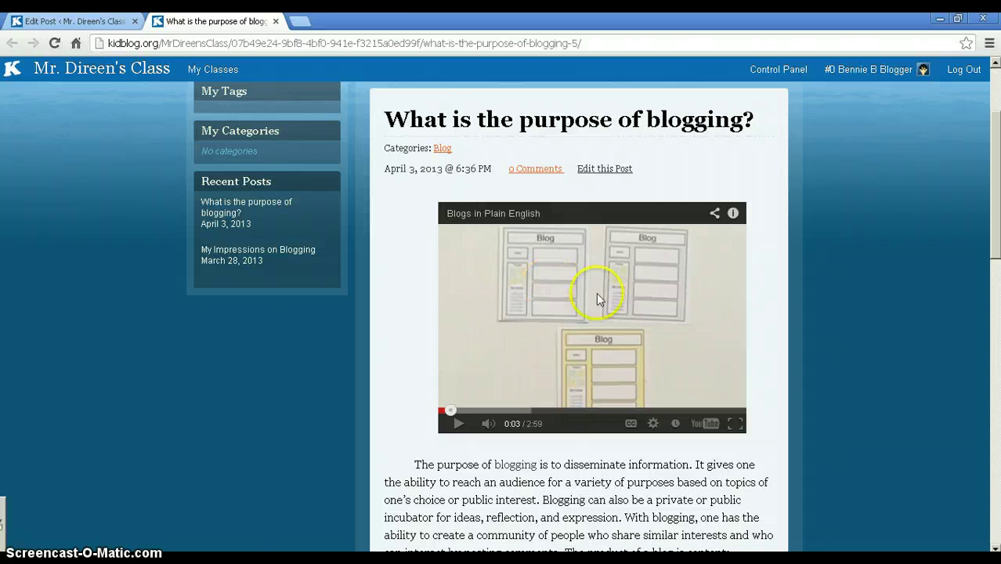
{"action": "left_click", "coordinate": [276, 21]}
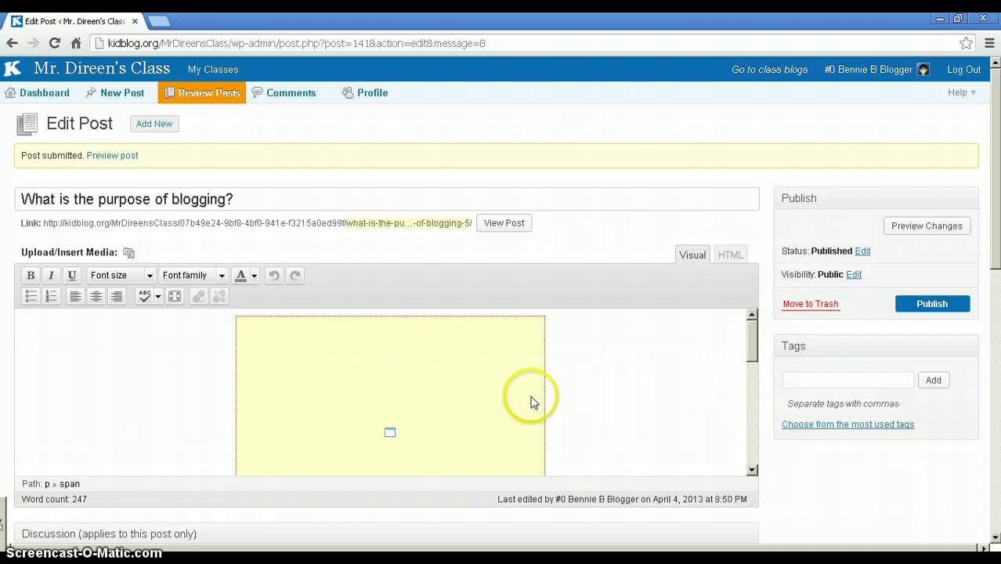
Step: Try out deleting the embedded video from the post and undo the deletion
{"action": "left_click", "coordinate": [406, 405]}
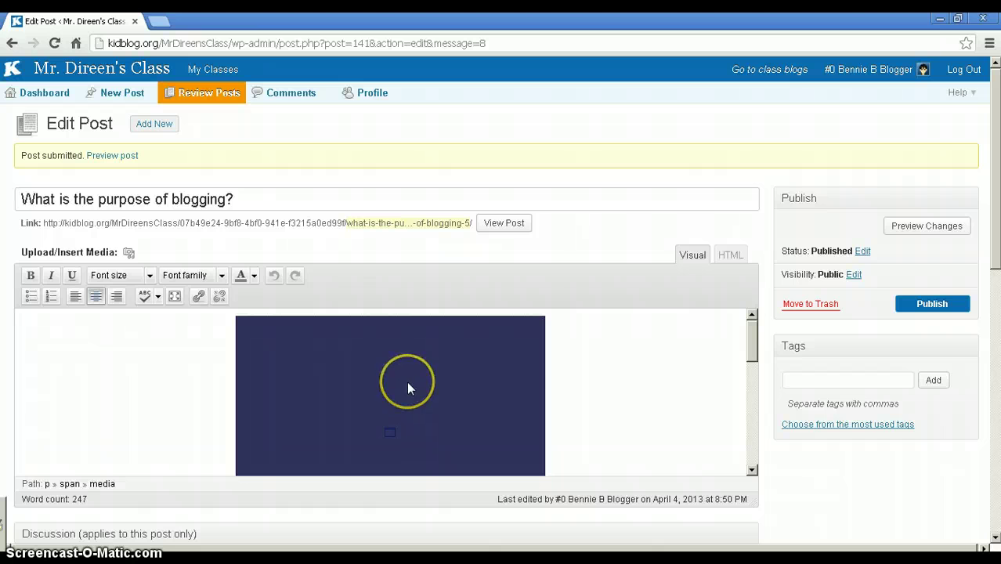
{"action": "key", "text": "Delete"}
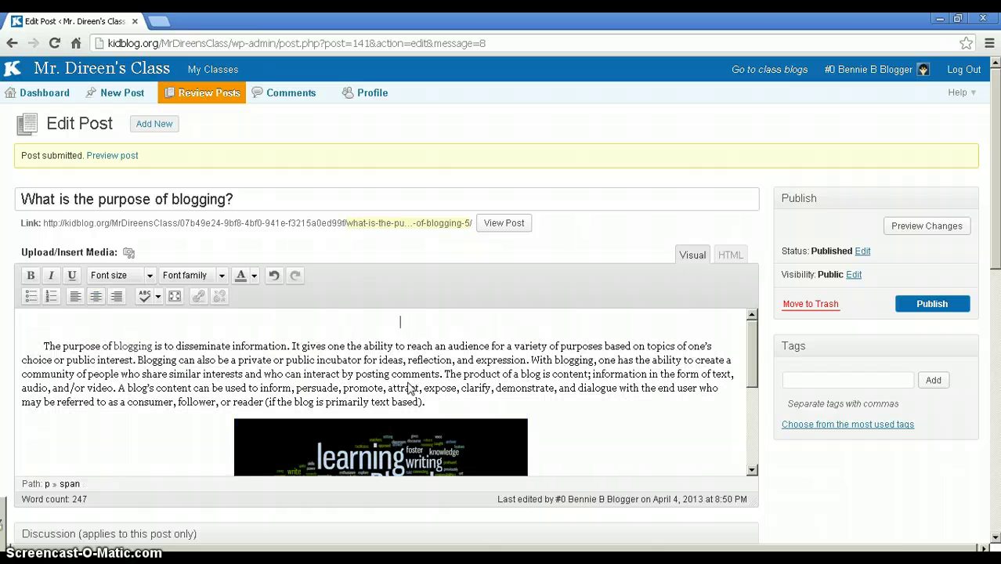
{"action": "left_click", "coordinate": [275, 279]}
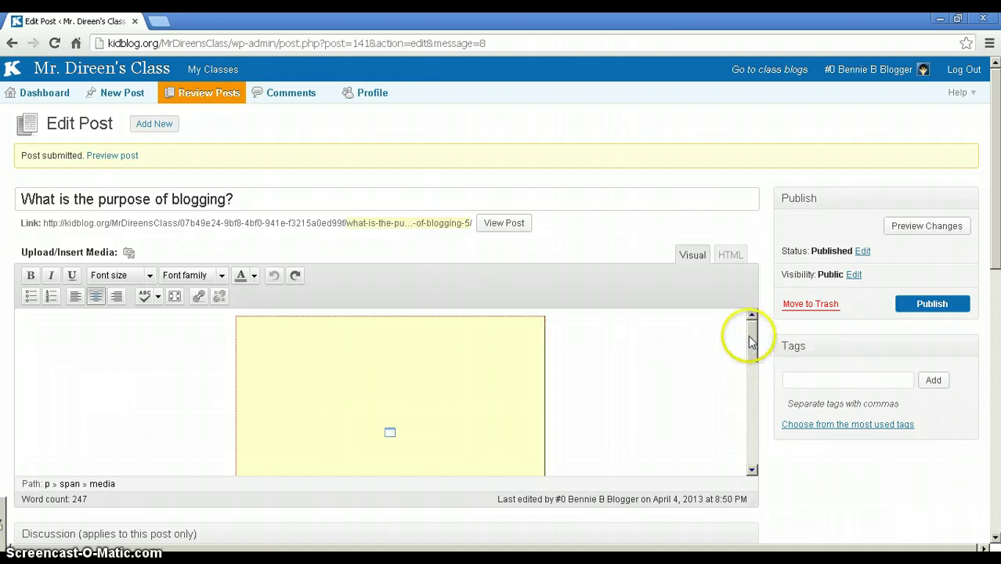
Step: Publish the post again with the embedded video in place
{"action": "mouse_move", "coordinate": [750, 337]}
{"action": "left_mouse_down"}
{"action": "mouse_move", "coordinate": [752, 376]}
{"action": "mouse_move", "coordinate": [749, 335]}
{"action": "left_mouse_up"}
{"action": "left_click", "coordinate": [924, 306]}
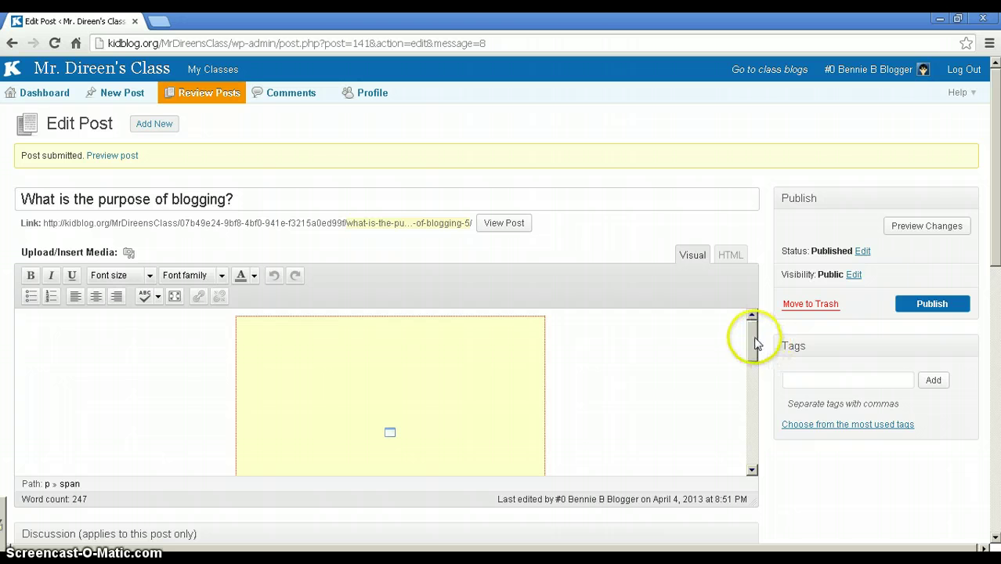
{"action": "left_click_drag", "start_coordinate": [753, 341], "coordinate": [753, 387]}
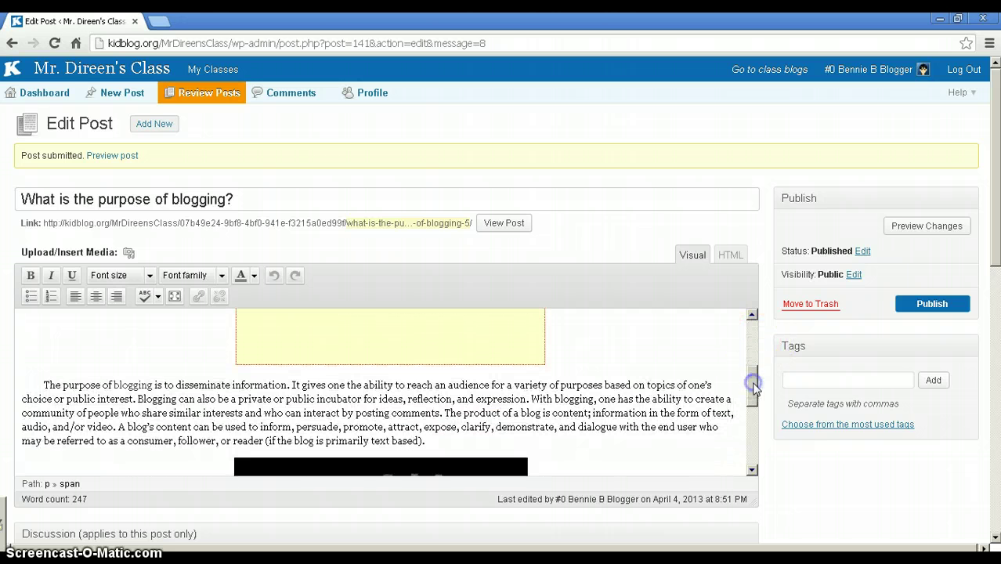
{"action": "left_click", "coordinate": [384, 362]}
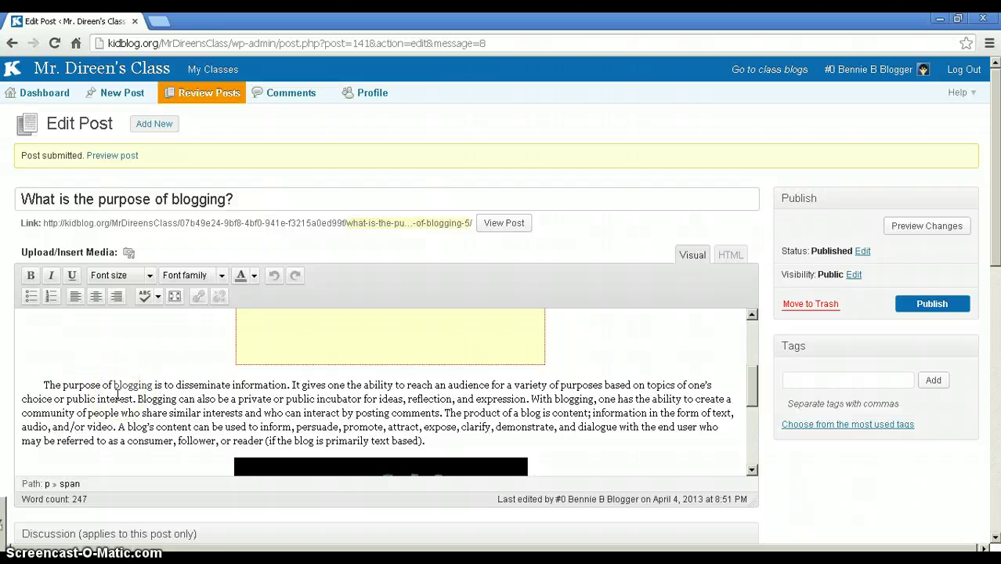
{"action": "left_click_drag", "start_coordinate": [150, 385], "coordinate": [115, 384]}
{"action": "left_click", "coordinate": [160, 384]}
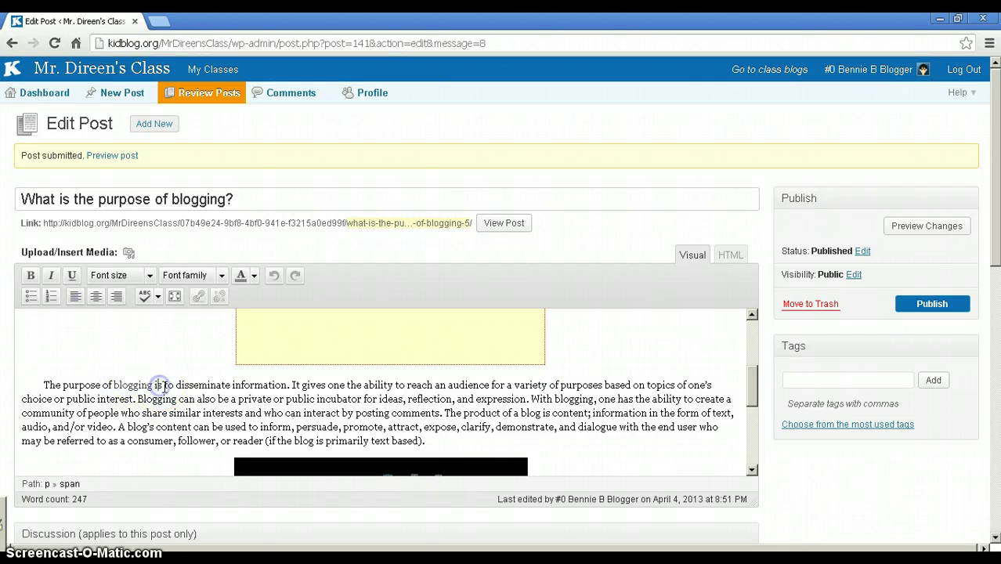
{"action": "left_click", "coordinate": [171, 386]}
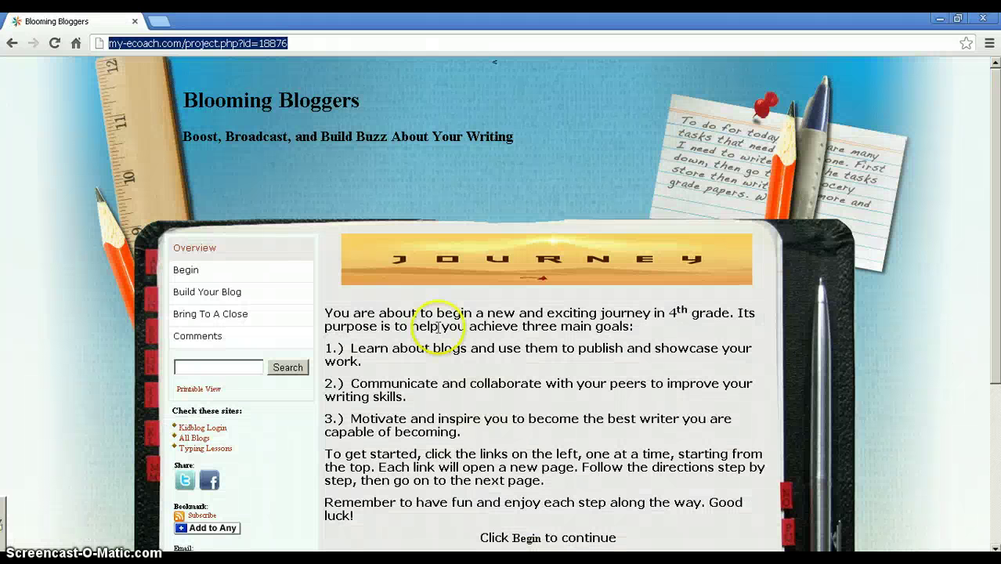
Step: Copy the web address of the Blooming Bloggers page and return to the Kidblog post editor
{"action": "left_click", "coordinate": [303, 44]}
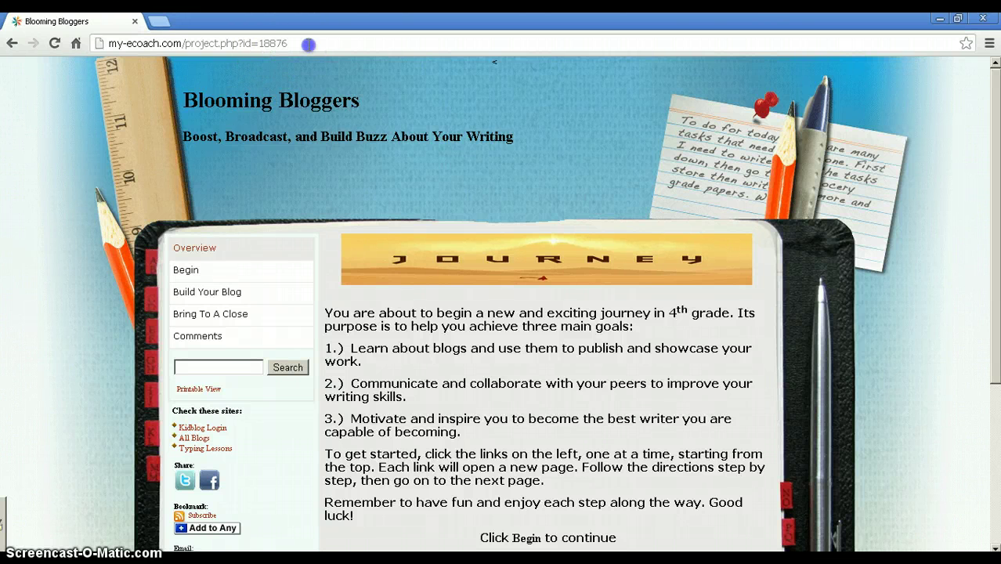
{"action": "left_click_drag", "start_coordinate": [308, 45], "coordinate": [142, 41]}
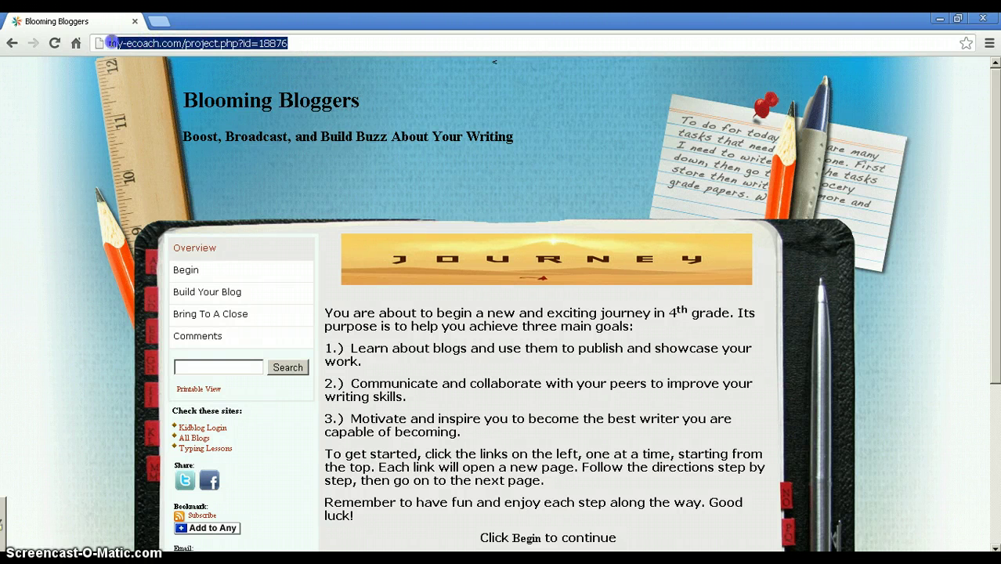
{"action": "right_click", "coordinate": [172, 45]}
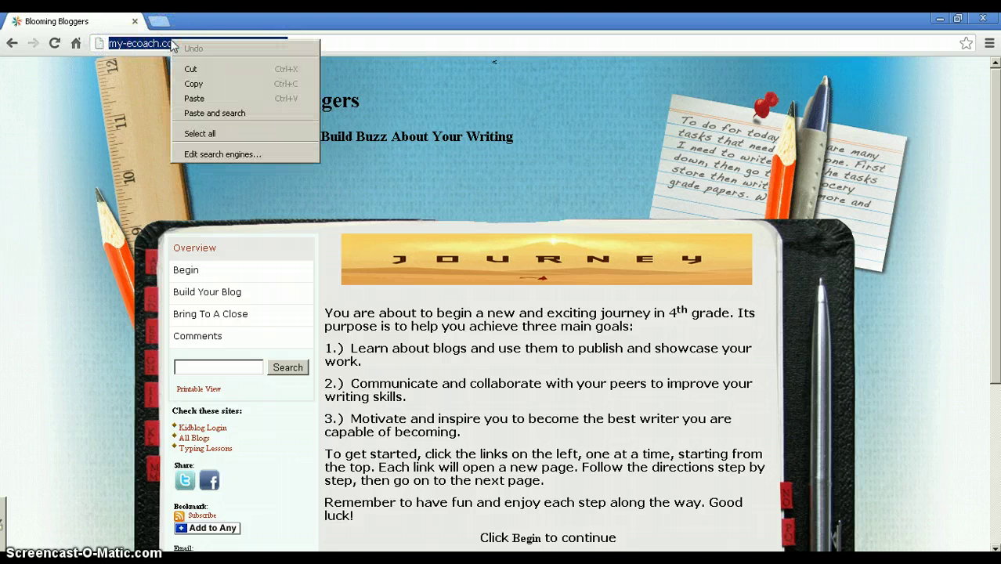
{"action": "left_click", "coordinate": [193, 84]}
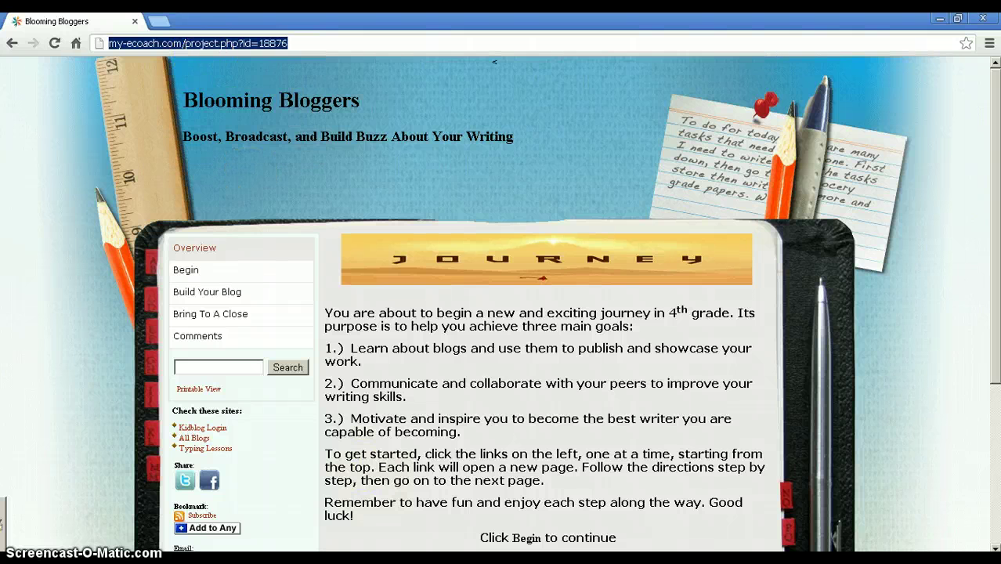
{"action": "left_click", "coordinate": [294, 559]}
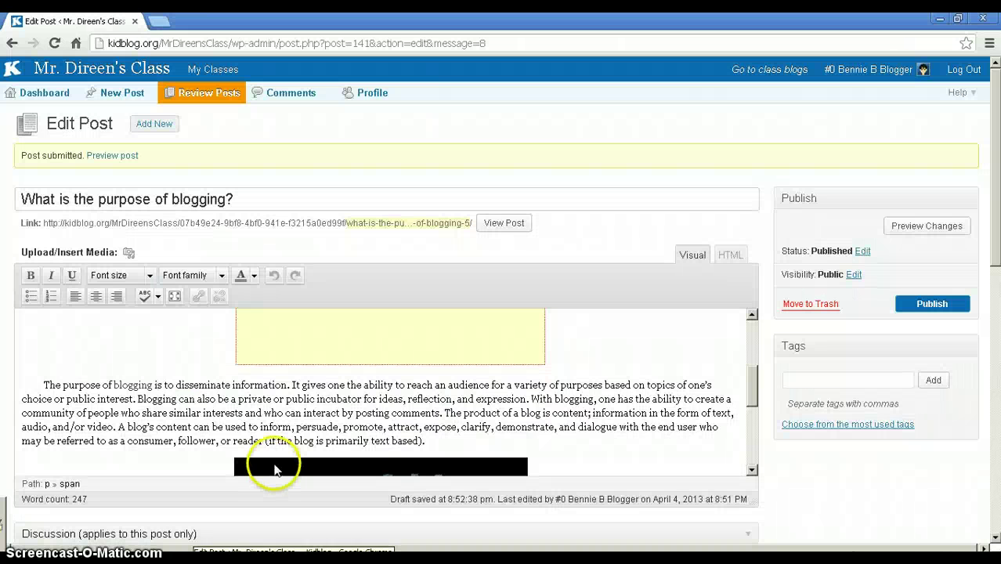
{"action": "left_click_drag", "start_coordinate": [154, 384], "coordinate": [142, 384]}
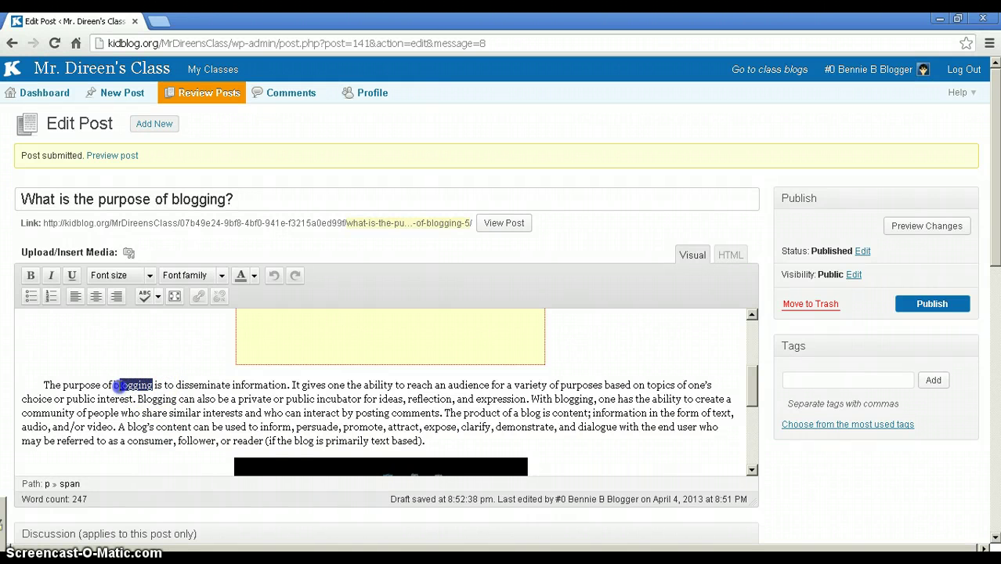
{"action": "left_click_drag", "start_coordinate": [115, 385], "coordinate": [113, 384]}
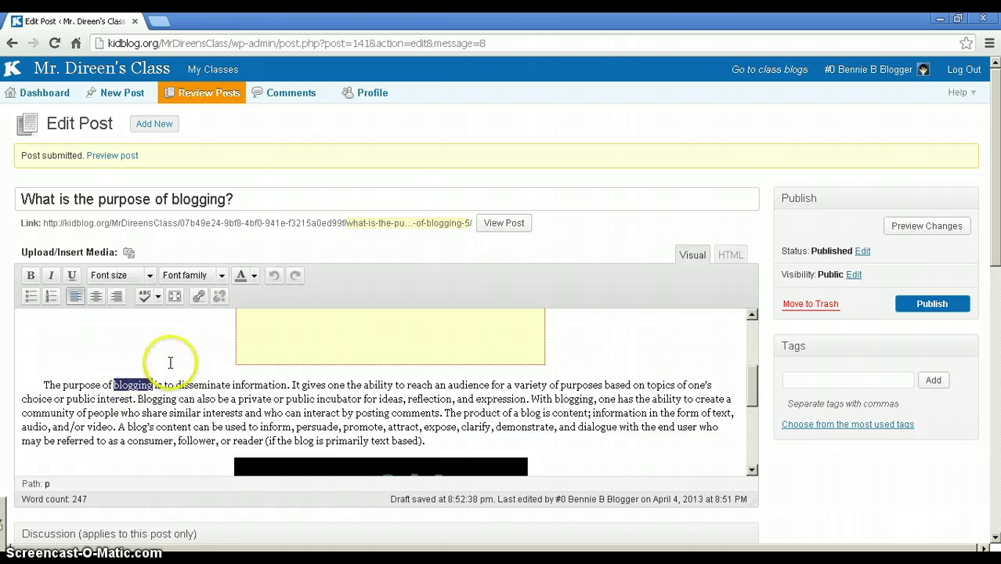
{"action": "left_click", "coordinate": [198, 297]}
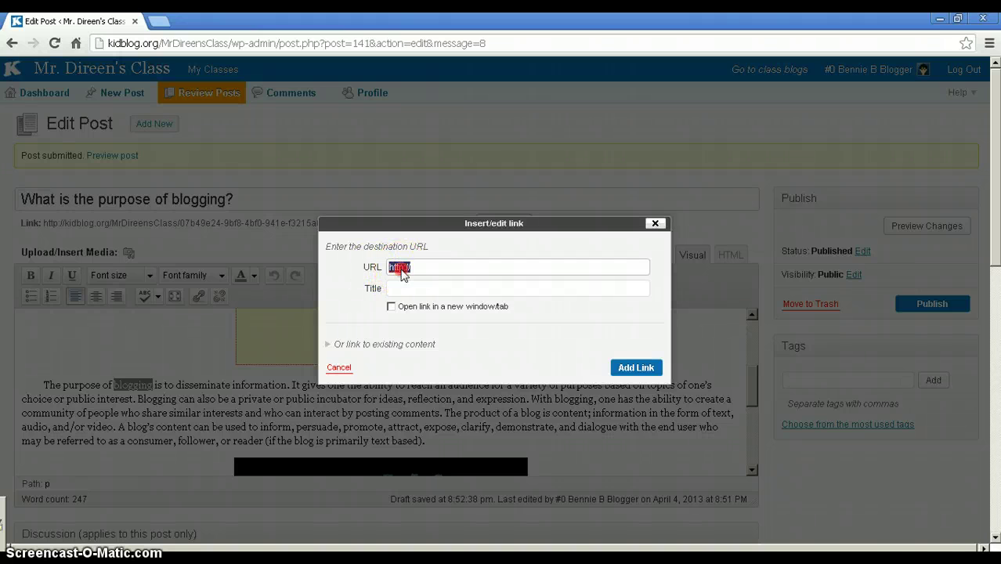
{"action": "right_click", "coordinate": [400, 267]}
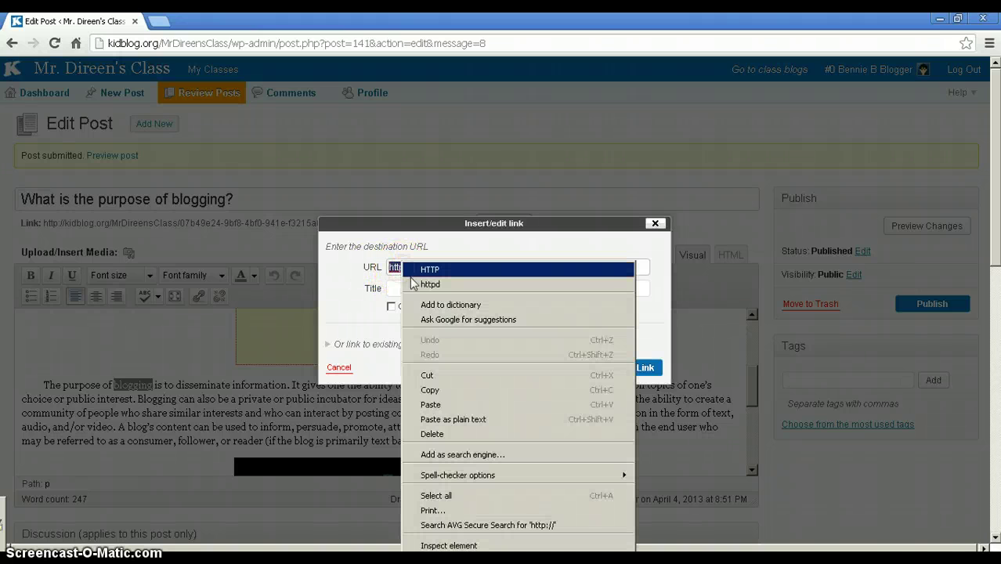
{"action": "left_click", "coordinate": [433, 405]}
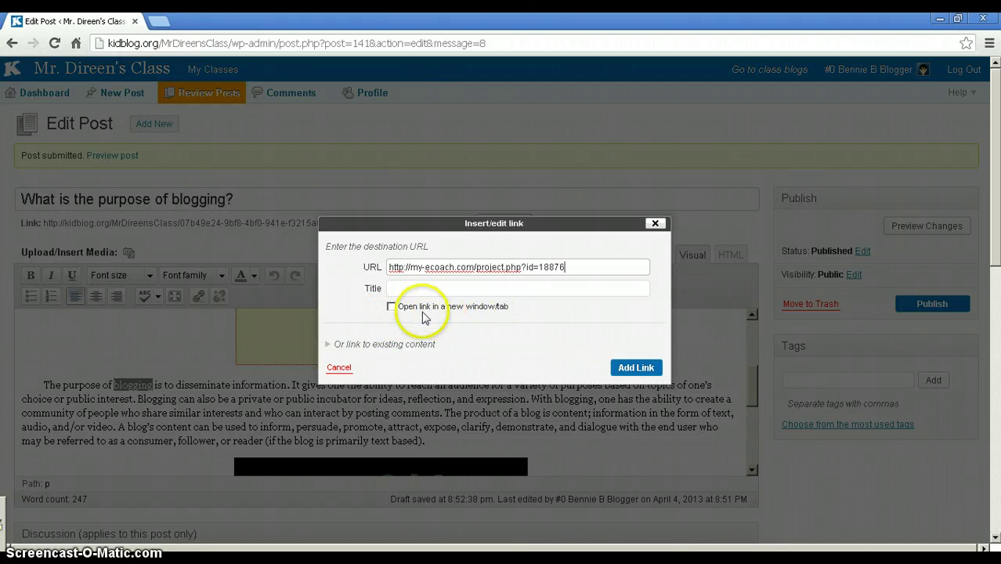
{"action": "left_click", "coordinate": [391, 308]}
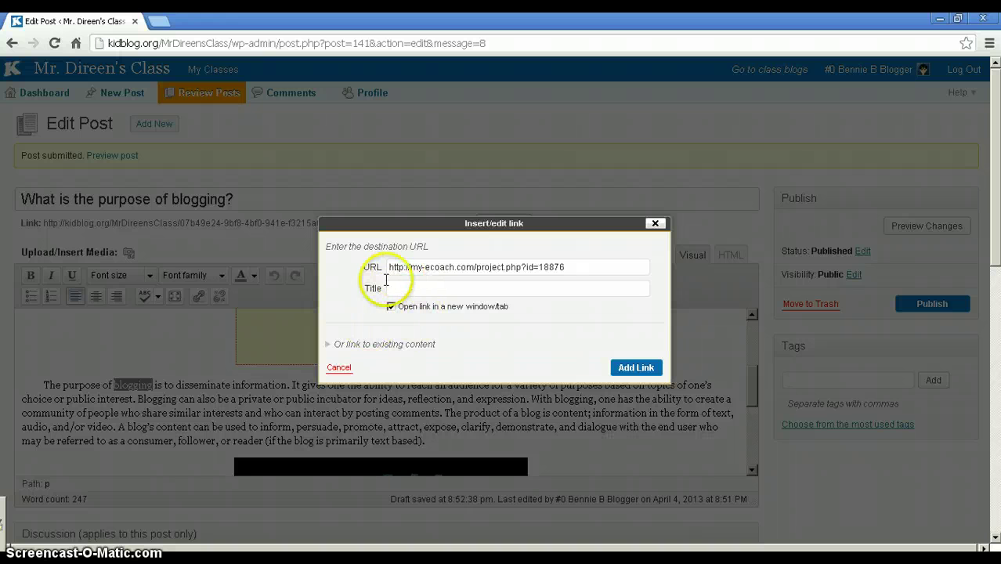
{"action": "left_click", "coordinate": [636, 368]}
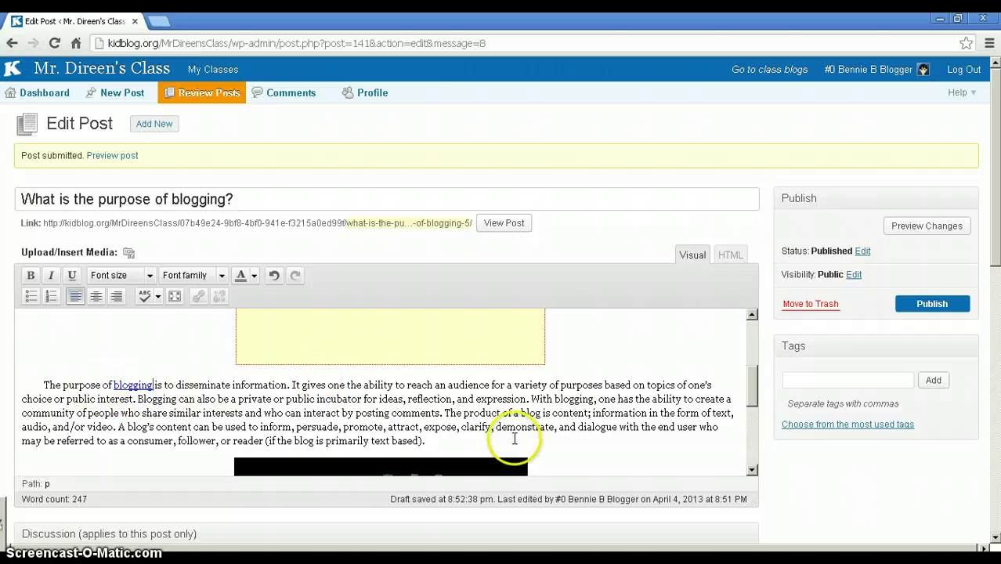
{"action": "left_click", "coordinate": [932, 305]}
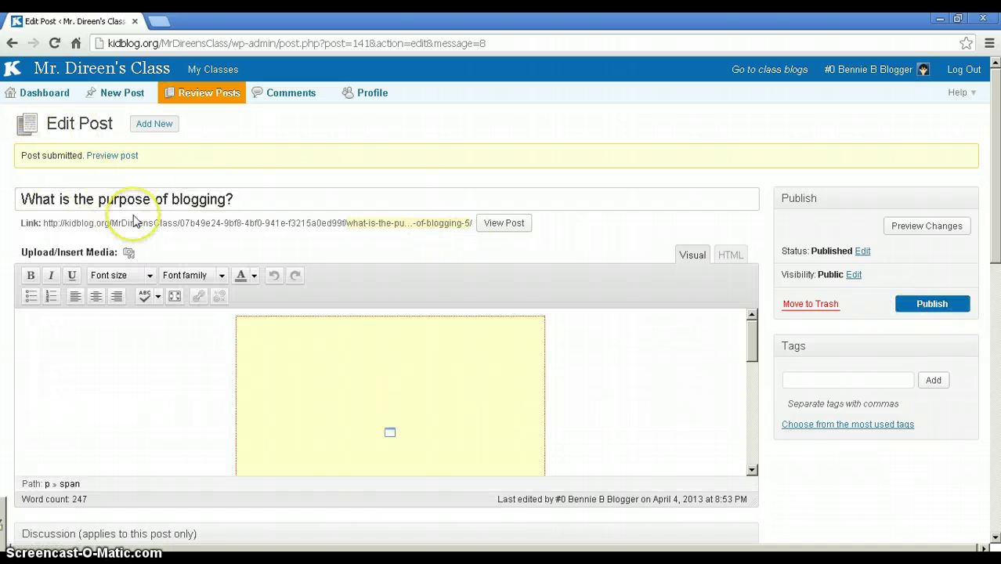
Step: View the published post, test the "blogging" link twice, and close the linked page and the post's page
{"action": "left_click", "coordinate": [499, 225]}
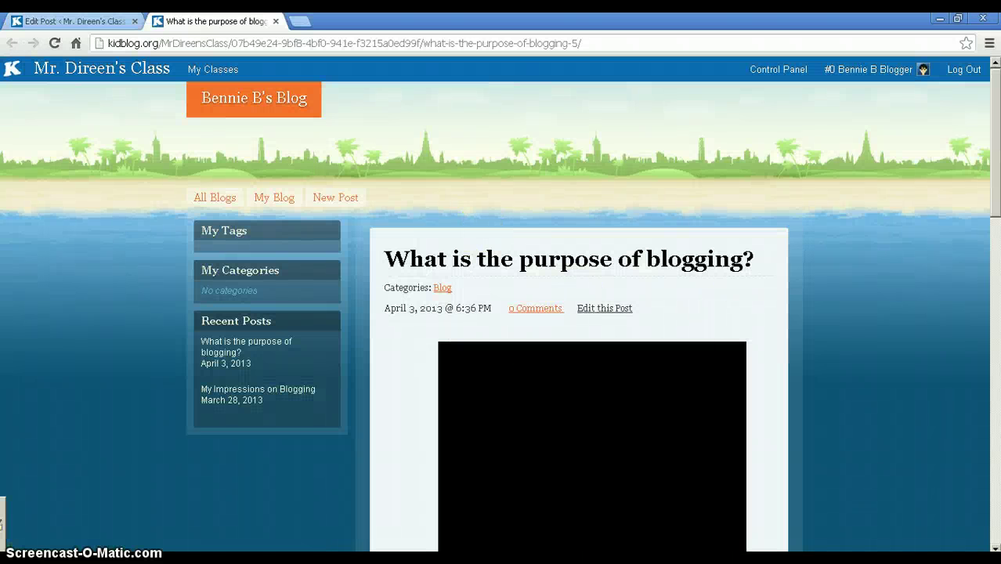
{"action": "scroll", "coordinate": [585, 181], "scroll_direction": "down", "scroll_amount": 4}
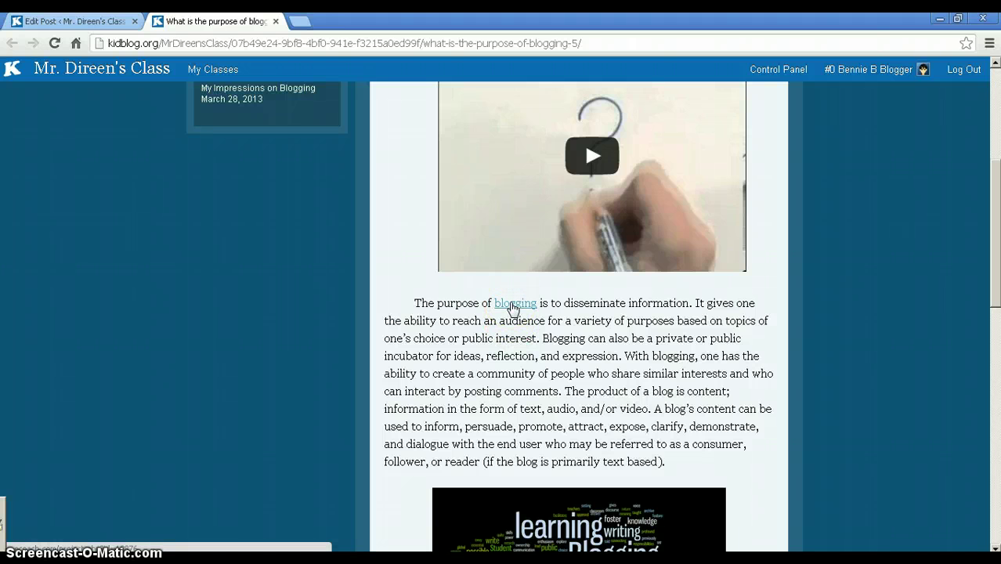
{"action": "left_click", "coordinate": [511, 306]}
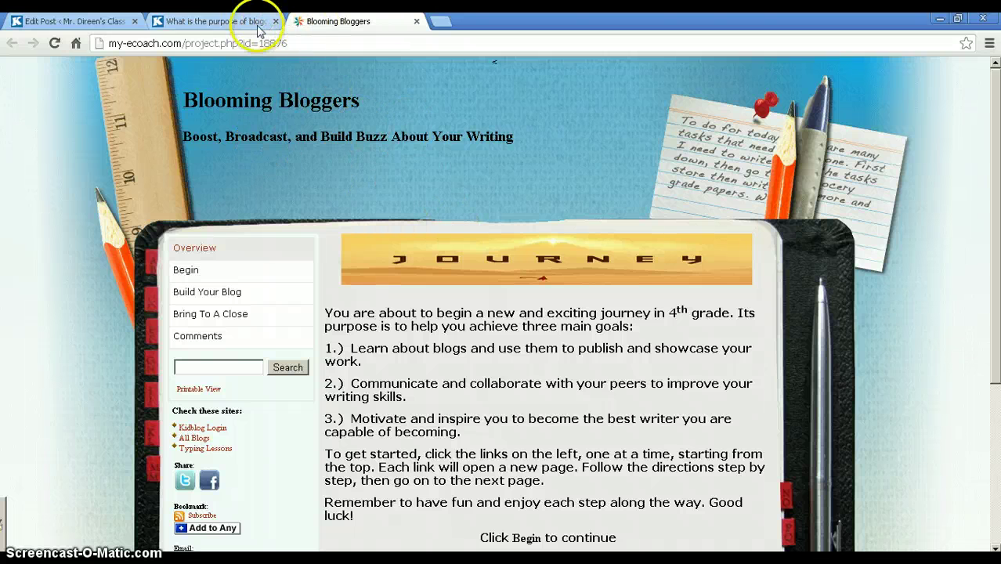
{"action": "left_click", "coordinate": [416, 21]}
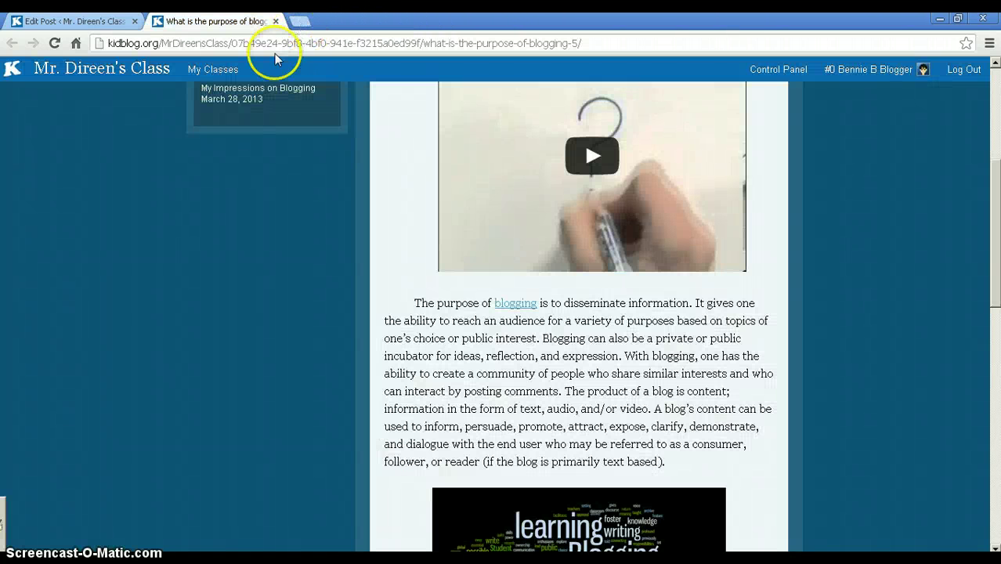
{"action": "left_click", "coordinate": [514, 305]}
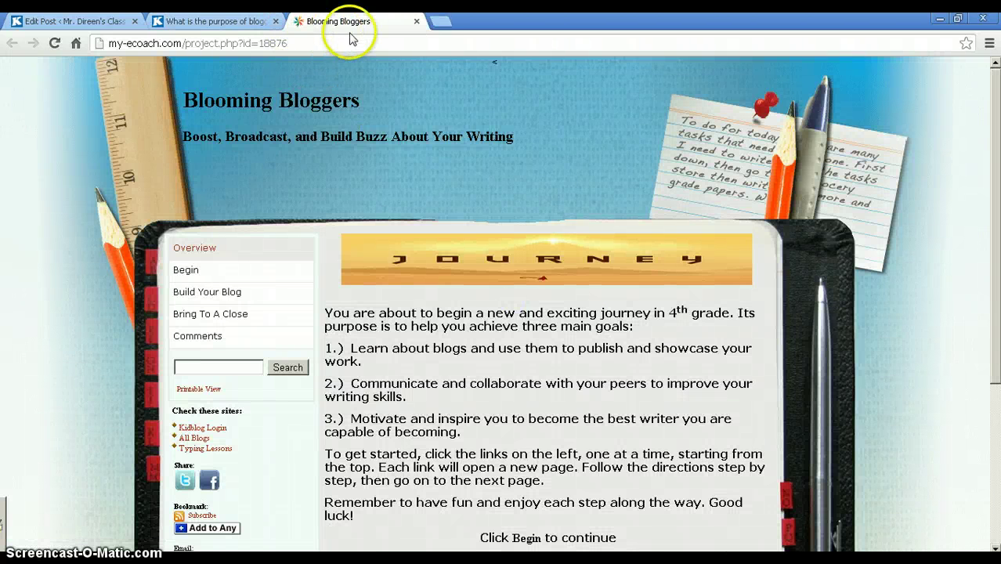
{"action": "left_click", "coordinate": [416, 22]}
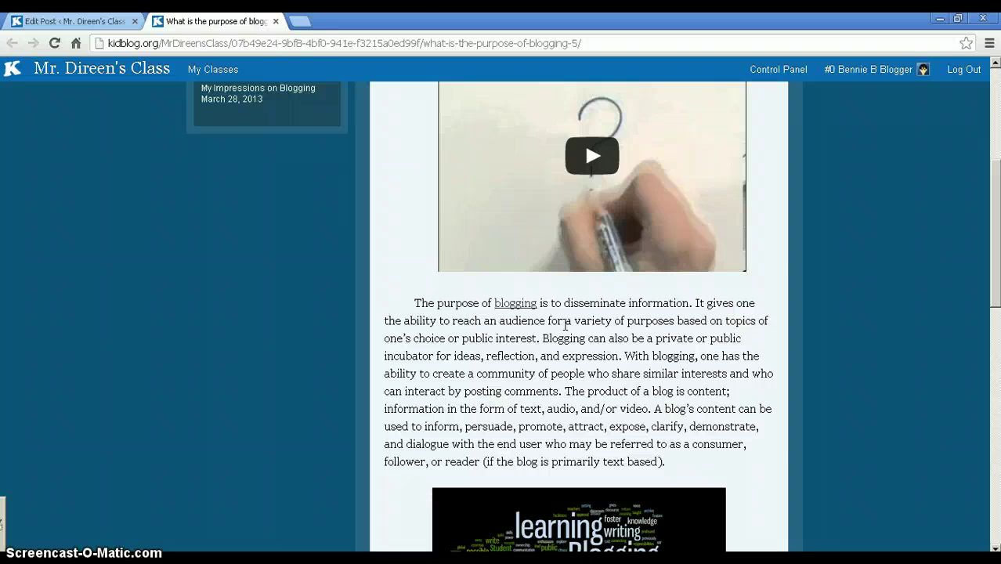
{"action": "left_click", "coordinate": [276, 22]}
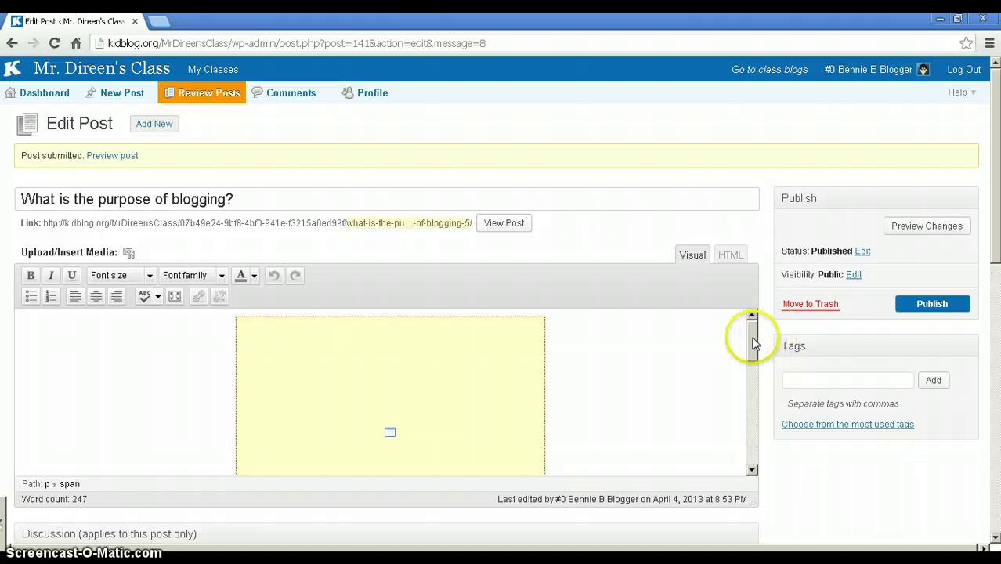
Step: Try out removing the link from the word "blogging" in the first paragraph and undo the removal
{"action": "left_click_drag", "start_coordinate": [753, 337], "coordinate": [753, 392]}
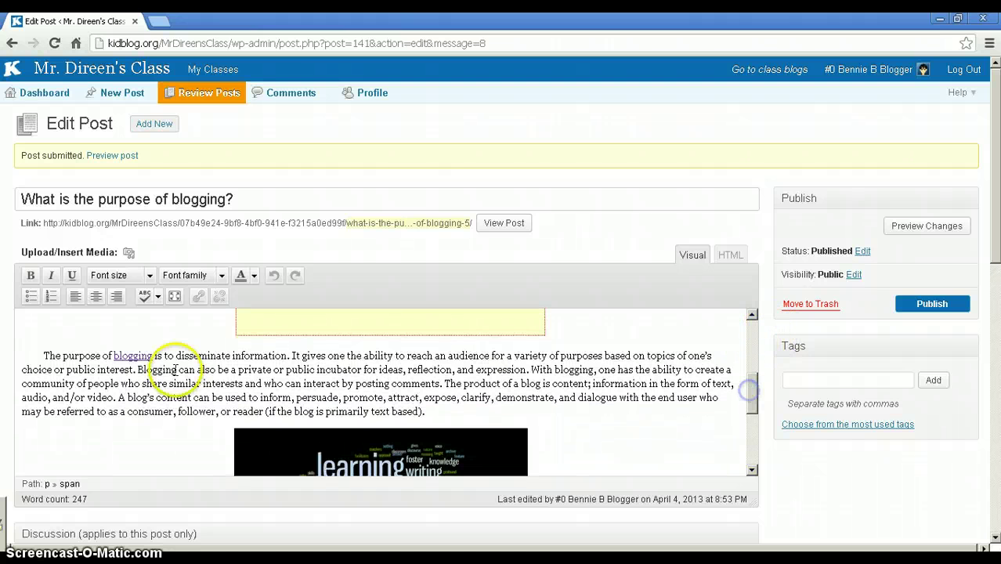
{"action": "left_click", "coordinate": [149, 356]}
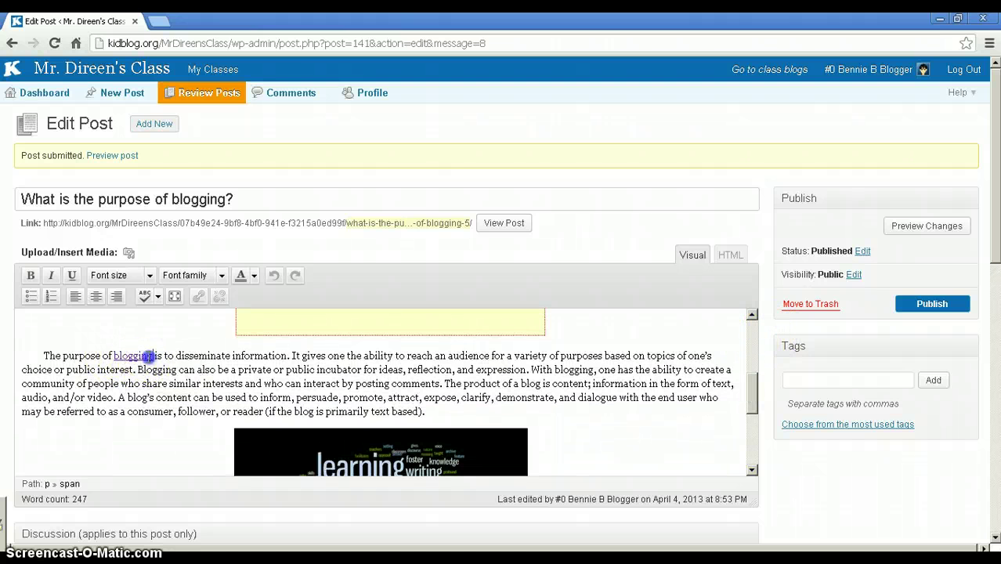
{"action": "left_click_drag", "start_coordinate": [112, 356], "coordinate": [112, 356]}
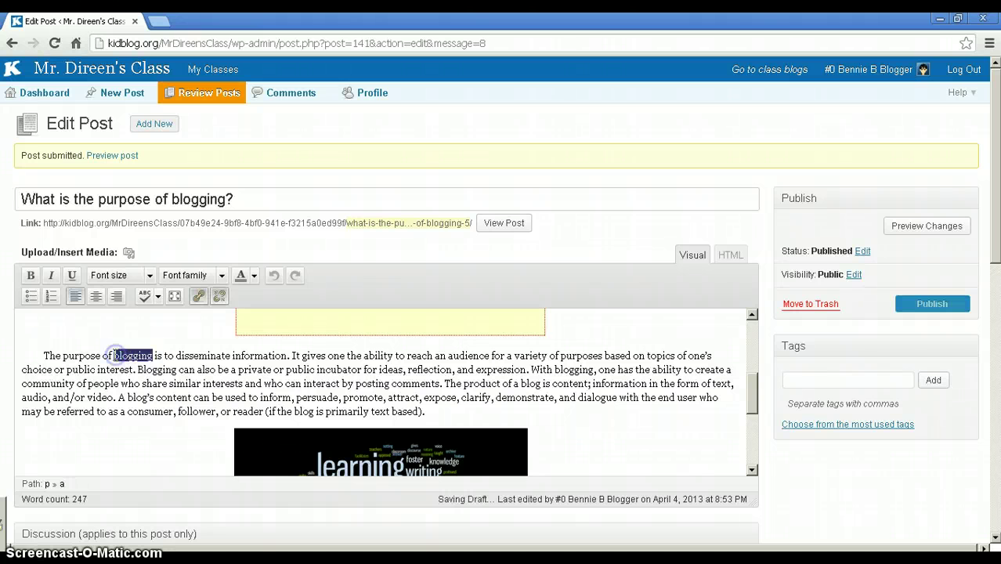
{"action": "left_click", "coordinate": [220, 296]}
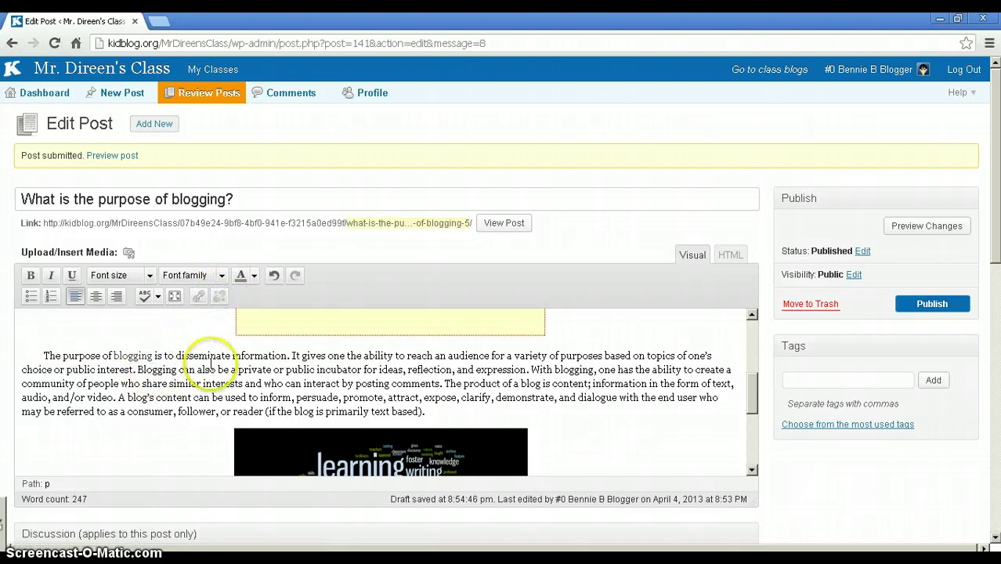
{"action": "left_click", "coordinate": [274, 276]}
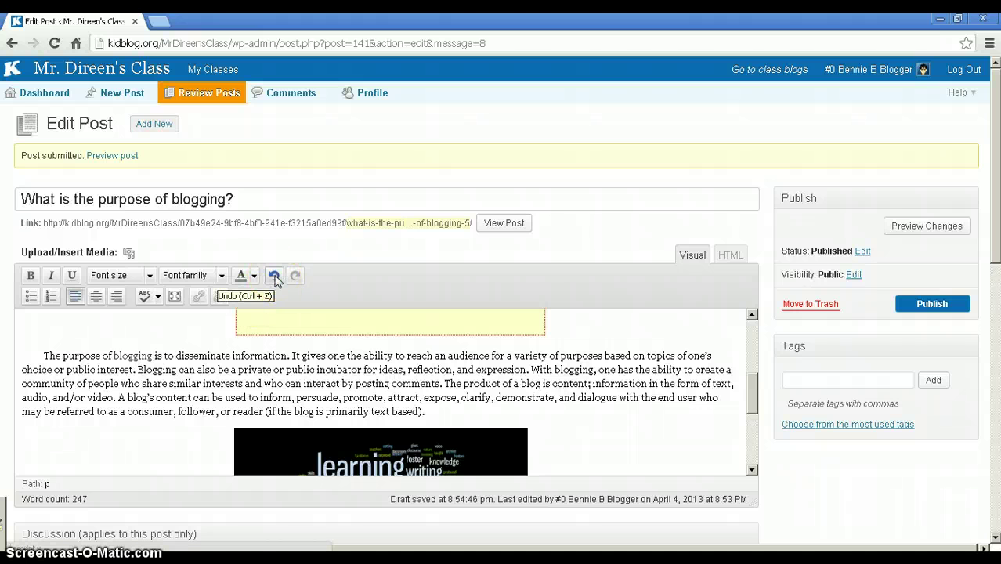
{"action": "left_click", "coordinate": [157, 356]}
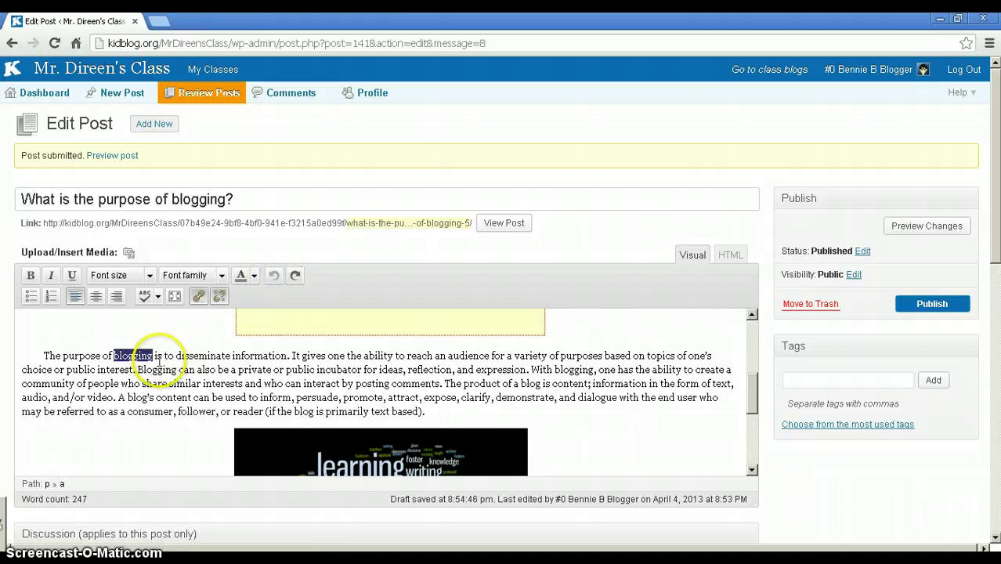
{"action": "left_click", "coordinate": [138, 381]}
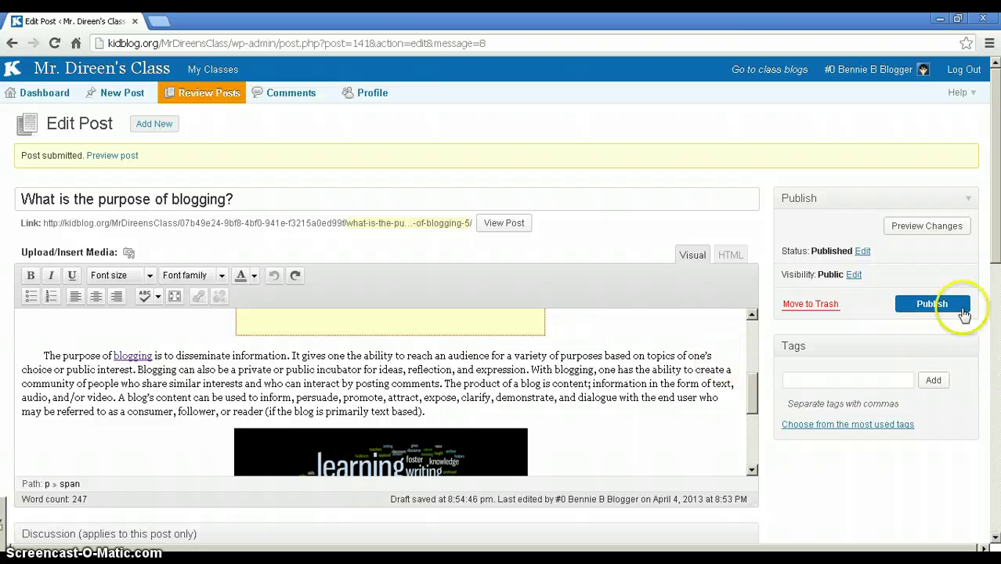
Step: Publish the post again with the "blogging" link in place and view the published video and first paragraph
{"action": "left_click", "coordinate": [934, 306]}
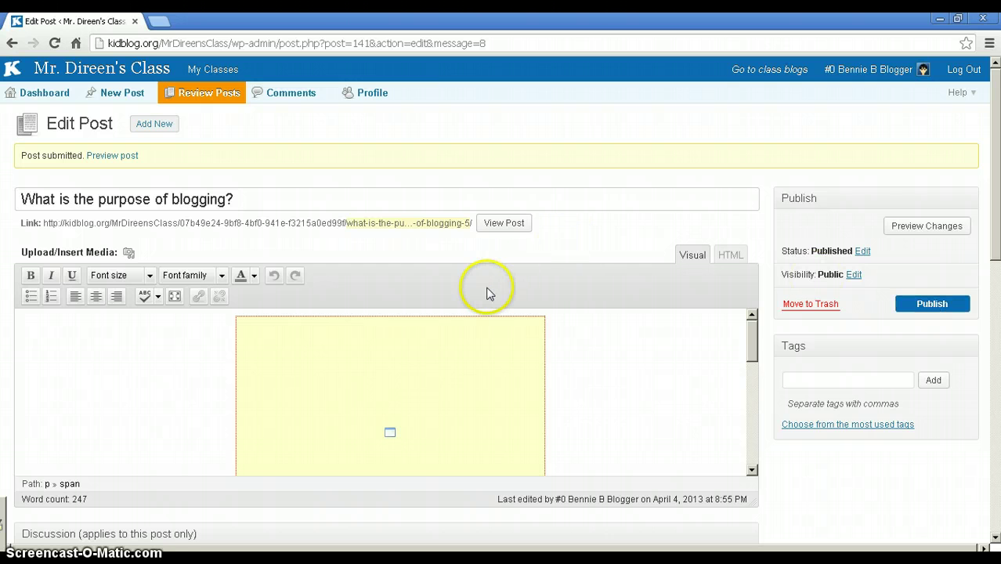
{"action": "left_click", "coordinate": [505, 224]}
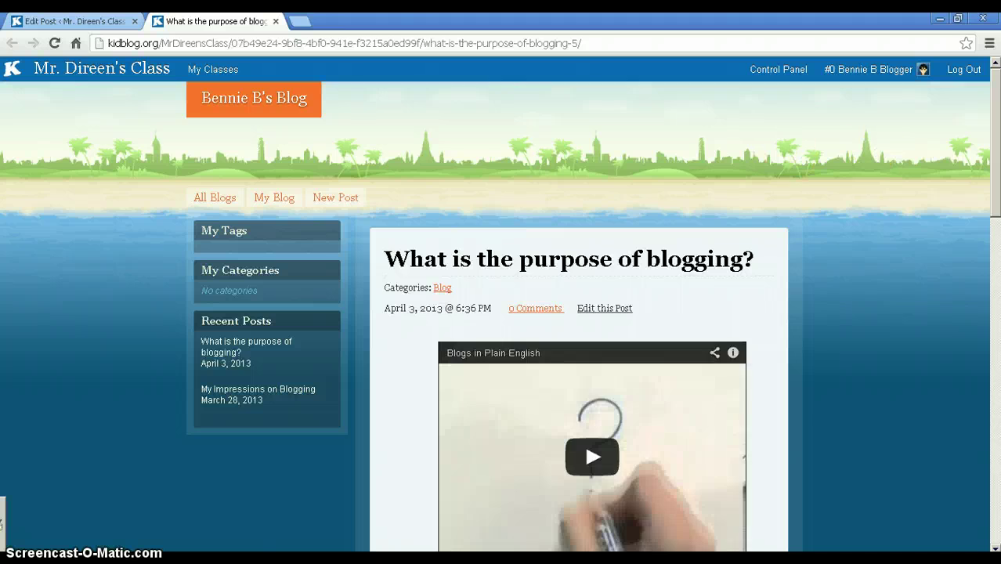
{"action": "left_click_drag", "start_coordinate": [996, 133], "coordinate": [983, 195]}
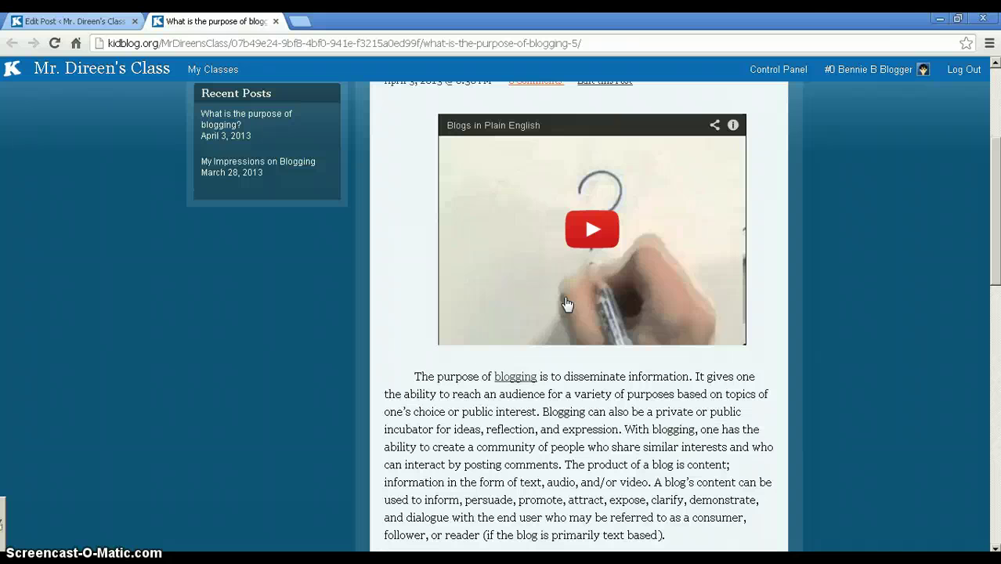
Step: Log out of Kidblog, close the extra login page, and confirm logging out from the post editor as well
{"action": "left_click", "coordinate": [962, 70]}
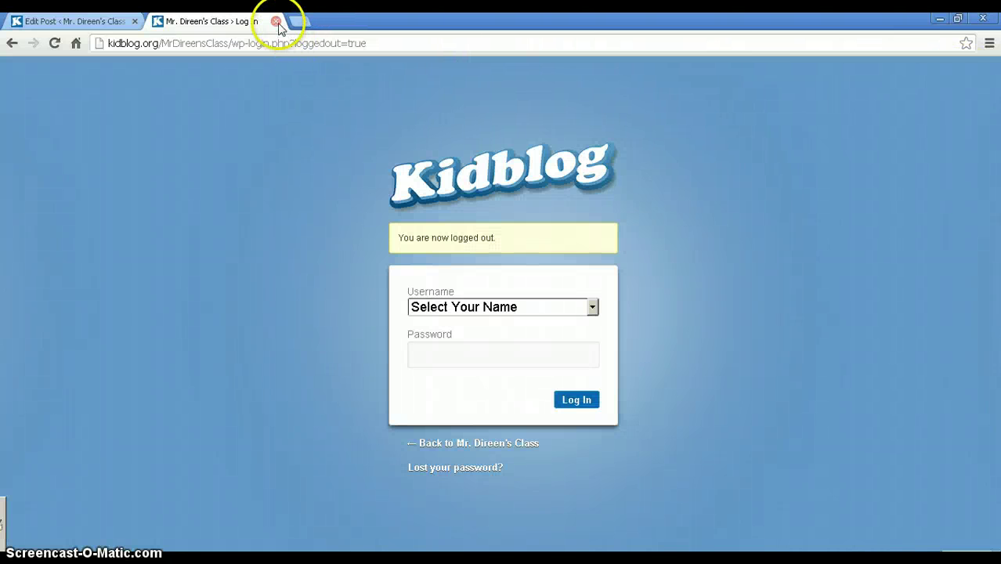
{"action": "left_click", "coordinate": [277, 22]}
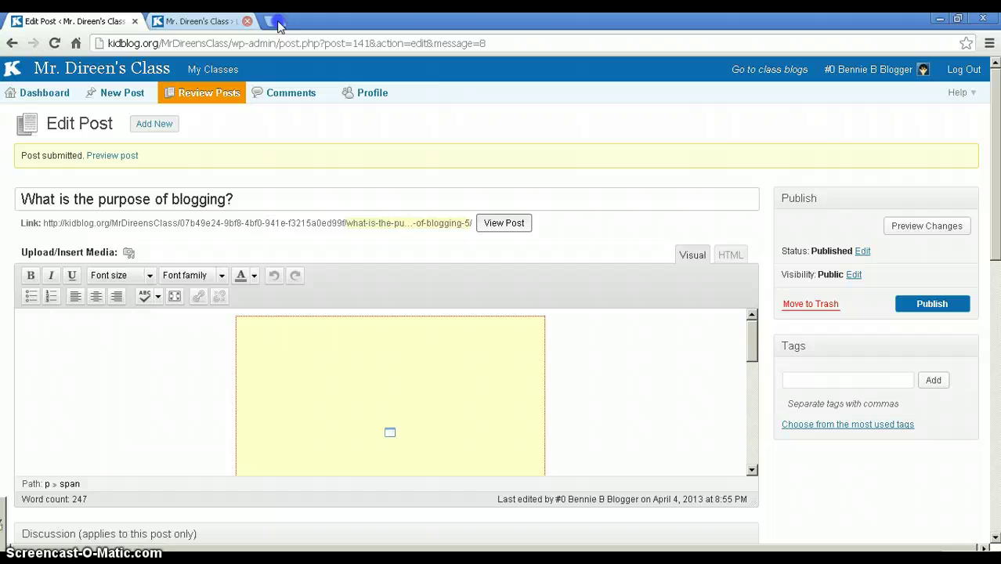
{"action": "left_click", "coordinate": [963, 70]}
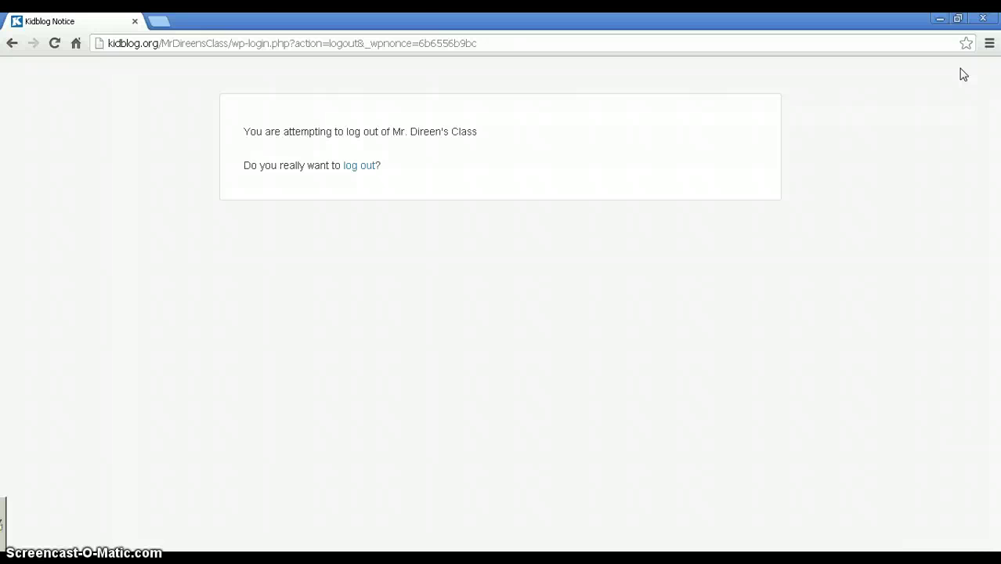
{"action": "left_click", "coordinate": [354, 167]}
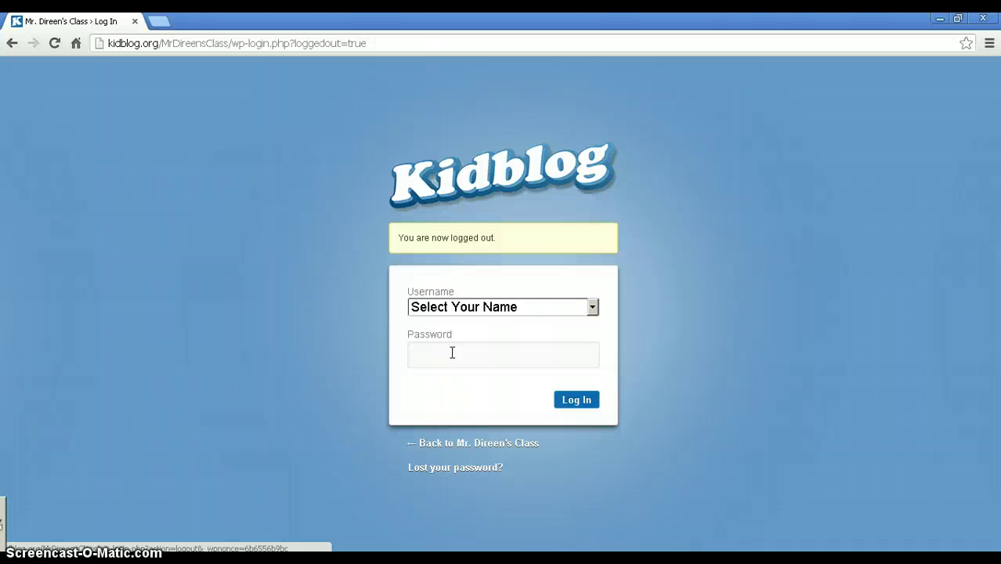
Step: Switch back to the Blooming Bloggers site and open its Bring To A Close section
{"action": "left_click", "coordinate": [480, 354]}
{"action": "left_click", "coordinate": [612, 474]}
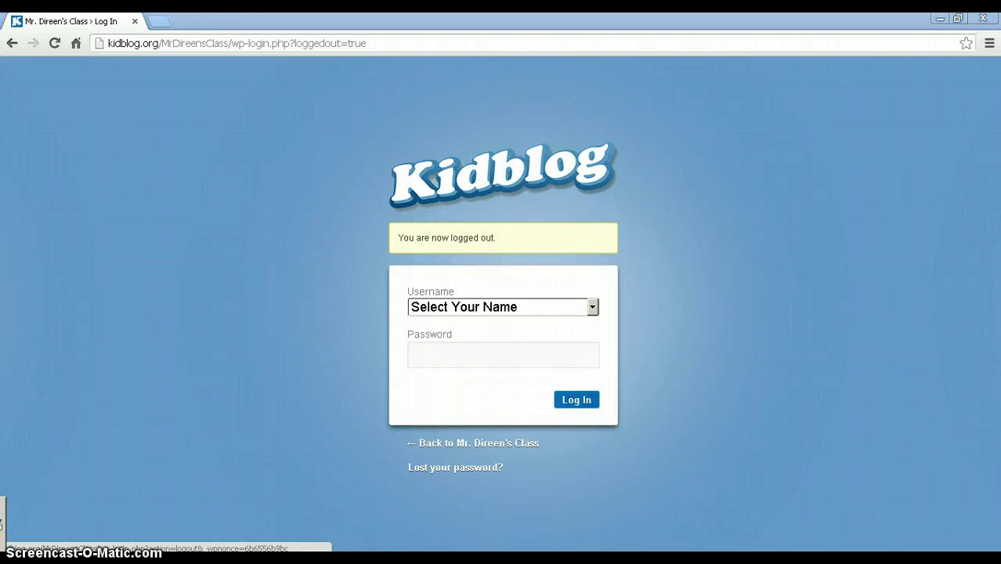
{"action": "left_click", "coordinate": [389, 394]}
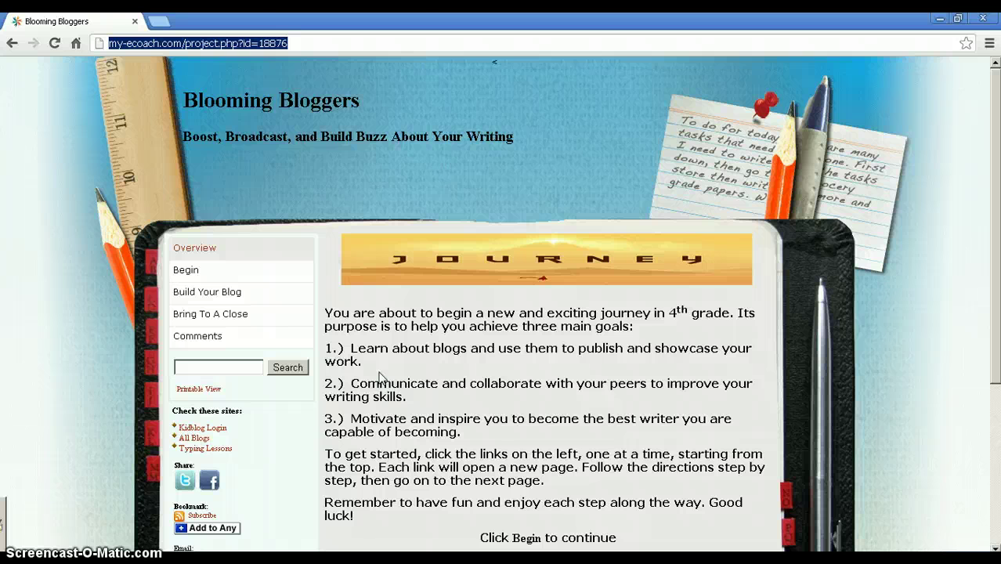
{"action": "left_click", "coordinate": [227, 314]}
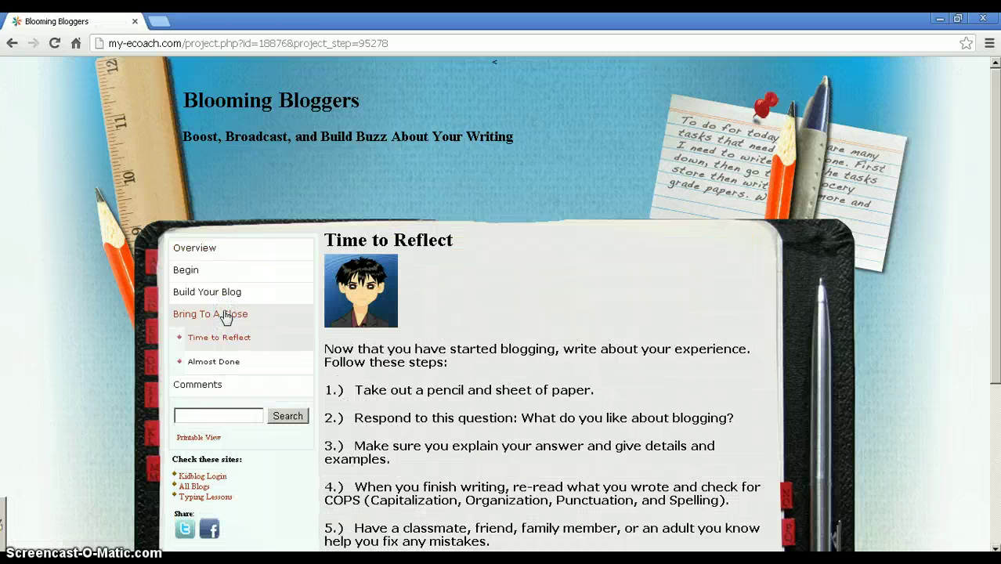